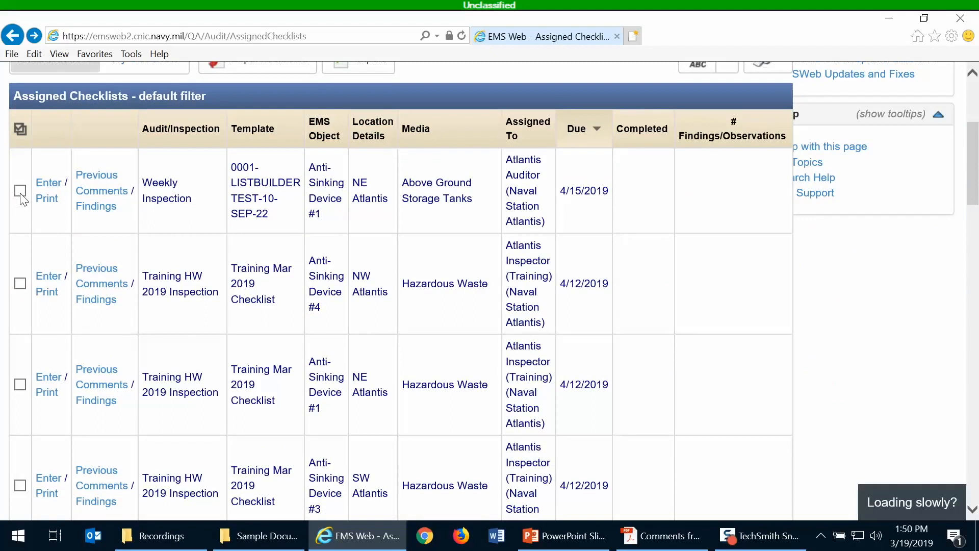
Select the four Training HW 2019 Inspection checklists due 4/12/2019 in the Assigned Checklists table
{"action": "scroll", "coordinate": [21, 202], "scroll_direction": "down", "scroll_amount": 2}
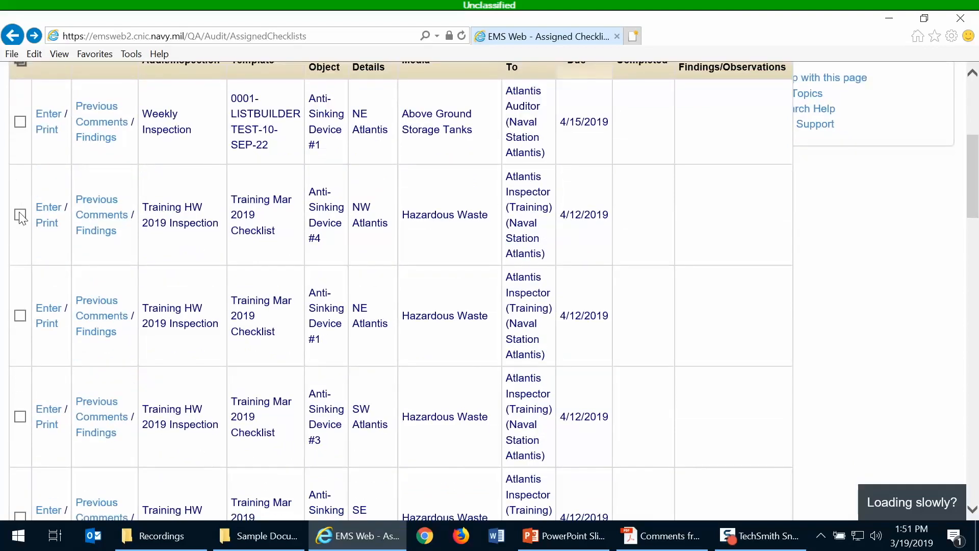
{"action": "left_click", "coordinate": [20, 214]}
{"action": "left_click", "coordinate": [20, 315]}
{"action": "scroll", "coordinate": [22, 343], "scroll_direction": "down", "scroll_amount": 2}
{"action": "left_click", "coordinate": [20, 350]}
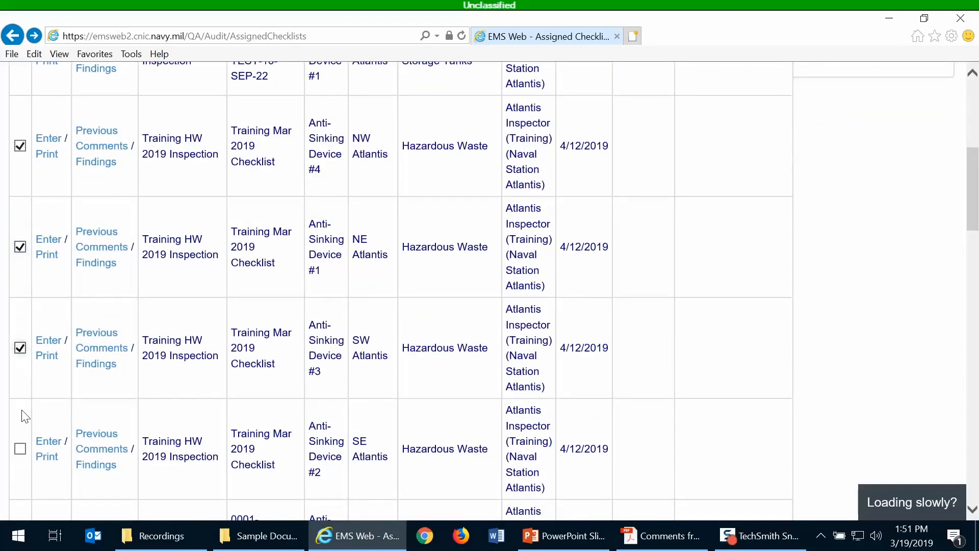
{"action": "left_click", "coordinate": [20, 448]}
Add the four Training HW 2019 Inspection checklists due 4/5/2019 to the selection
{"action": "scroll", "coordinate": [131, 403], "scroll_direction": "down", "scroll_amount": 3}
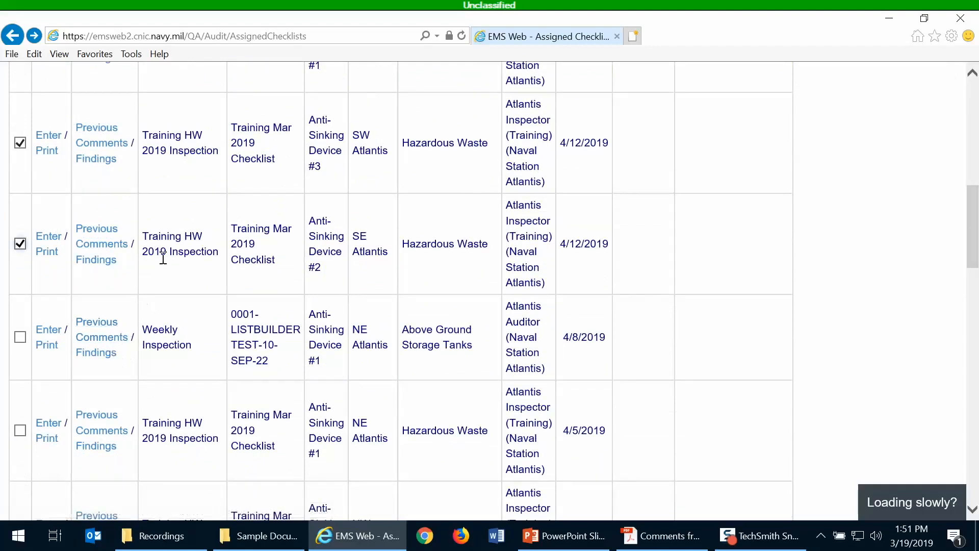
{"action": "scroll", "coordinate": [162, 255], "scroll_direction": "down", "scroll_amount": 3}
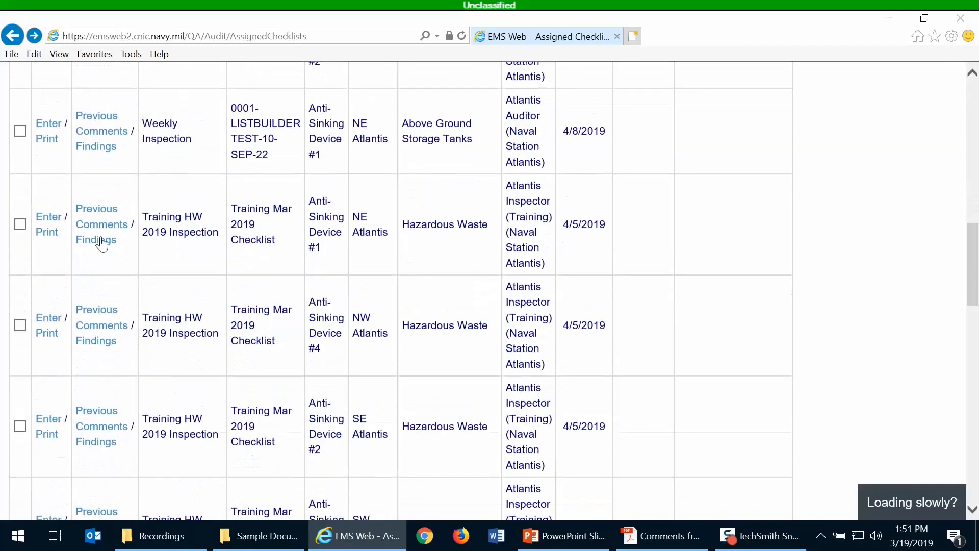
{"action": "left_click", "coordinate": [20, 224]}
{"action": "left_click", "coordinate": [20, 324]}
{"action": "left_click", "coordinate": [20, 426]}
{"action": "scroll", "coordinate": [24, 423], "scroll_direction": "down", "scroll_amount": 1}
{"action": "left_click", "coordinate": [20, 459]}
{"action": "scroll", "coordinate": [908, 237], "scroll_direction": "down", "scroll_amount": 3}
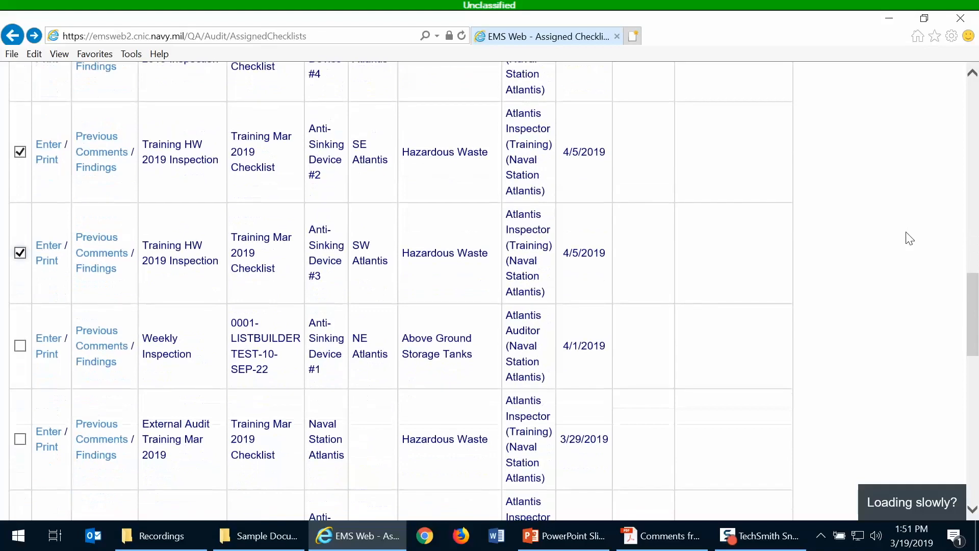
Export the selected assigned checklists
{"action": "scroll", "coordinate": [910, 238], "scroll_direction": "up", "scroll_amount": 10}
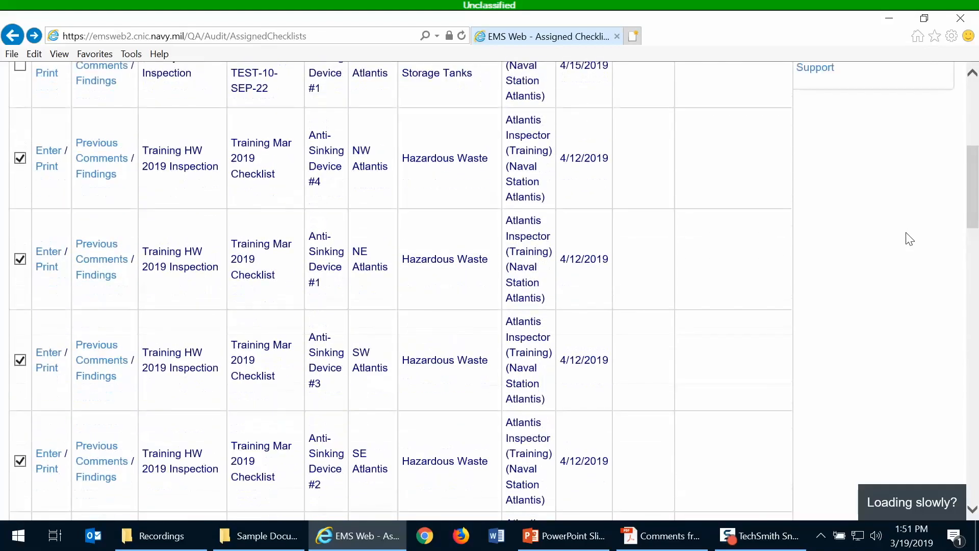
{"action": "scroll", "coordinate": [909, 238], "scroll_direction": "up", "scroll_amount": 3}
{"action": "scroll", "coordinate": [899, 399], "scroll_direction": "up", "scroll_amount": 3}
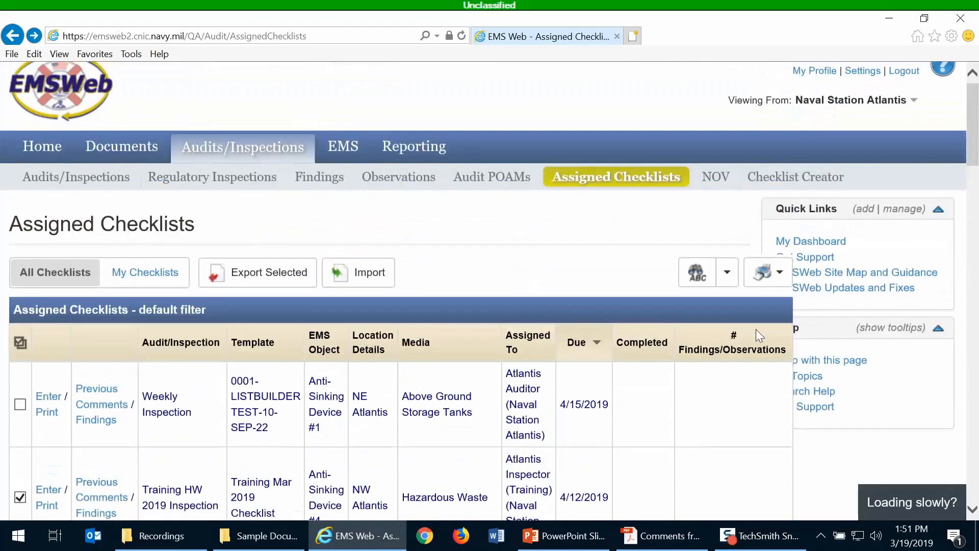
{"action": "left_click", "coordinate": [279, 283]}
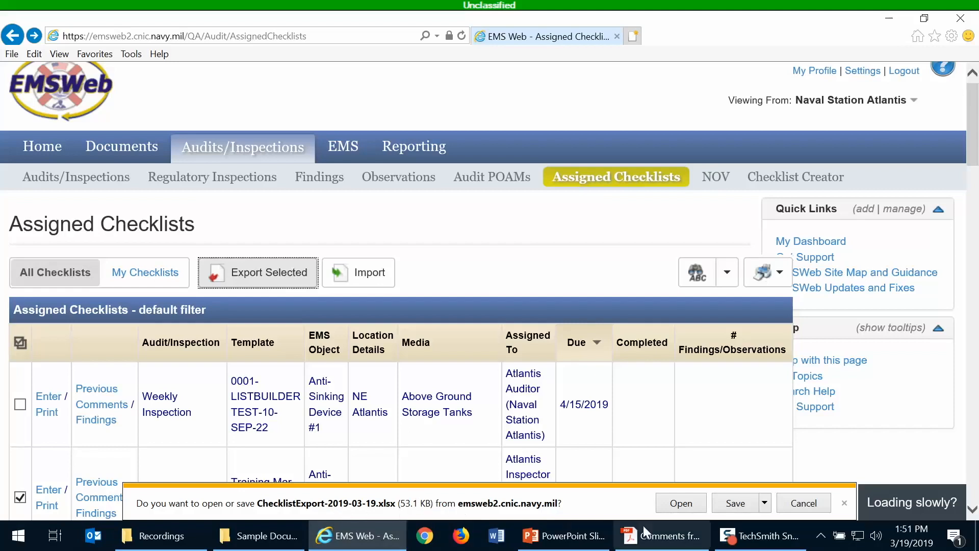
Save the exported workbook in the Sample Documents folder as ChecklistExport-2019-03-19_Training
{"action": "left_click", "coordinate": [769, 510]}
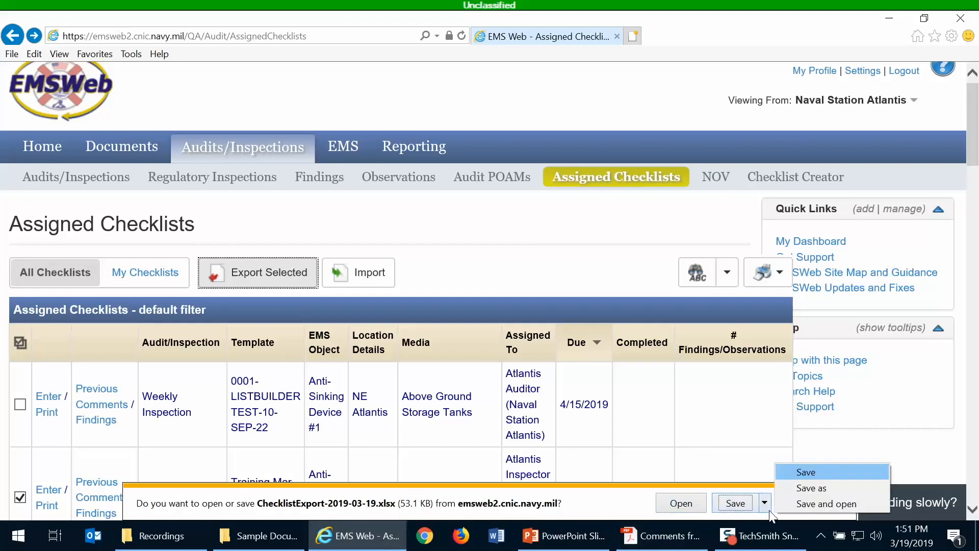
{"action": "left_click", "coordinate": [795, 488]}
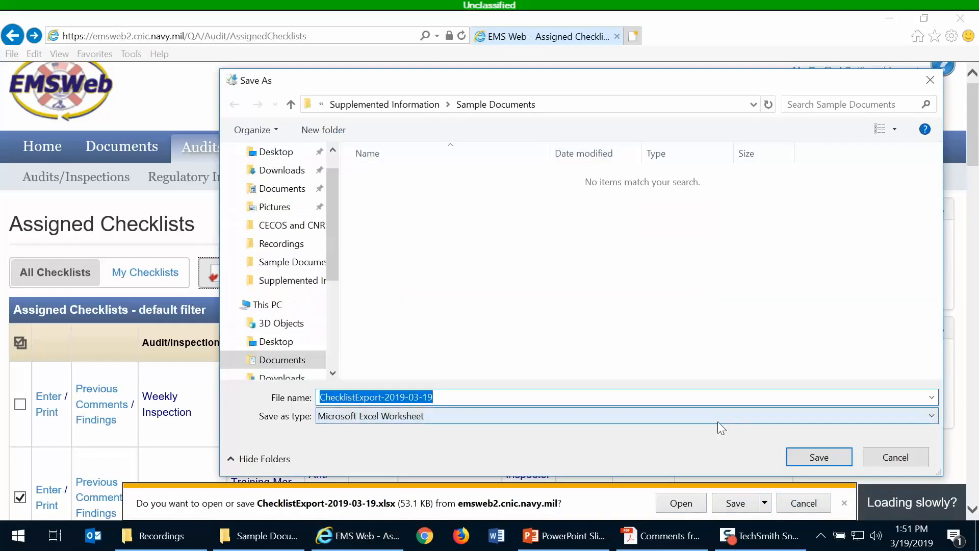
{"action": "left_click", "coordinate": [456, 396]}
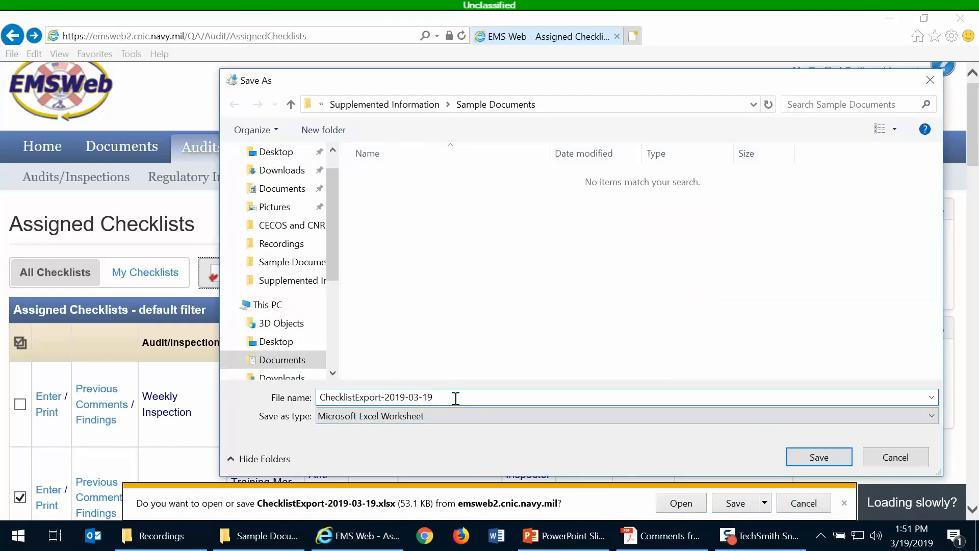
{"action": "type", "text": "_Training"}
{"action": "left_click", "coordinate": [816, 459]}
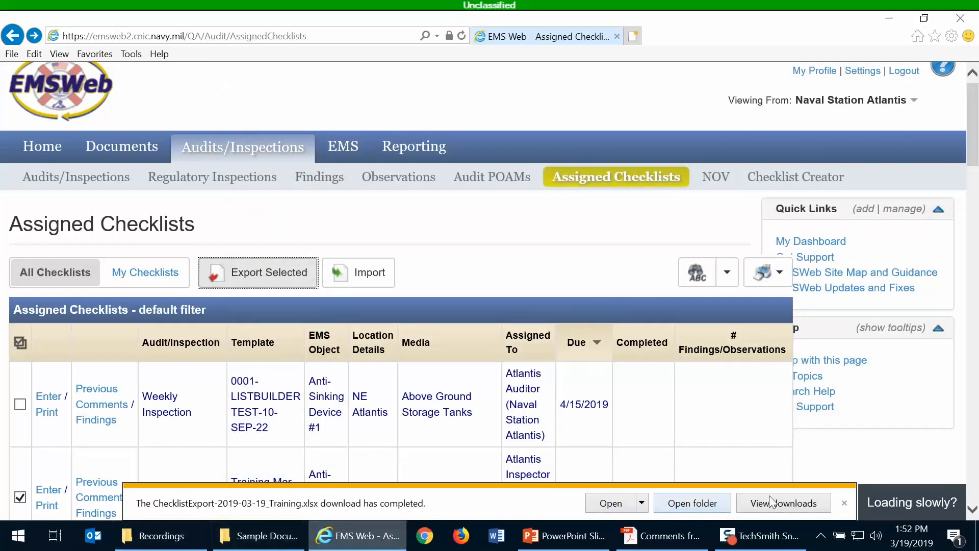
Switch to the Sample Documents folder and open ChecklistExport-2019-03-19_Training in Excel
{"action": "left_click", "coordinate": [244, 535]}
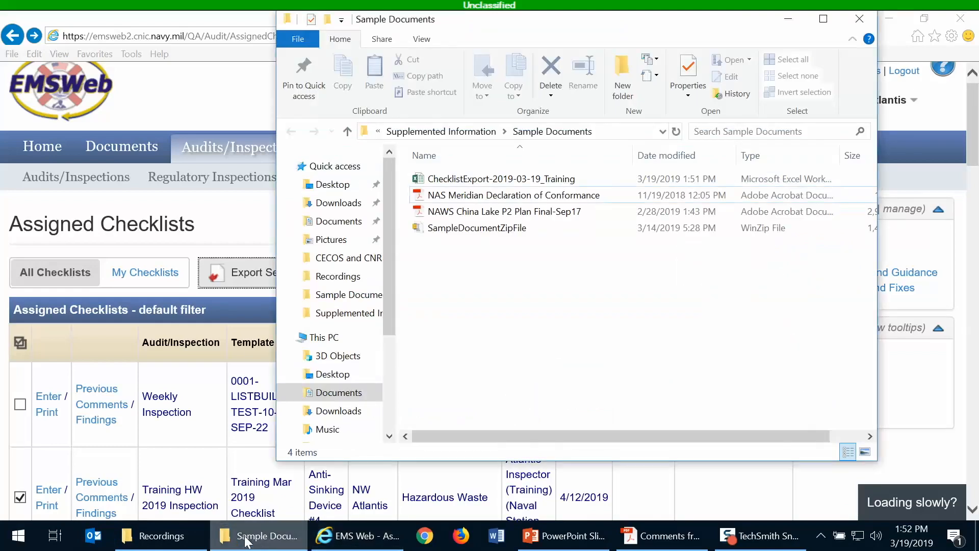
{"action": "left_click", "coordinate": [475, 185]}
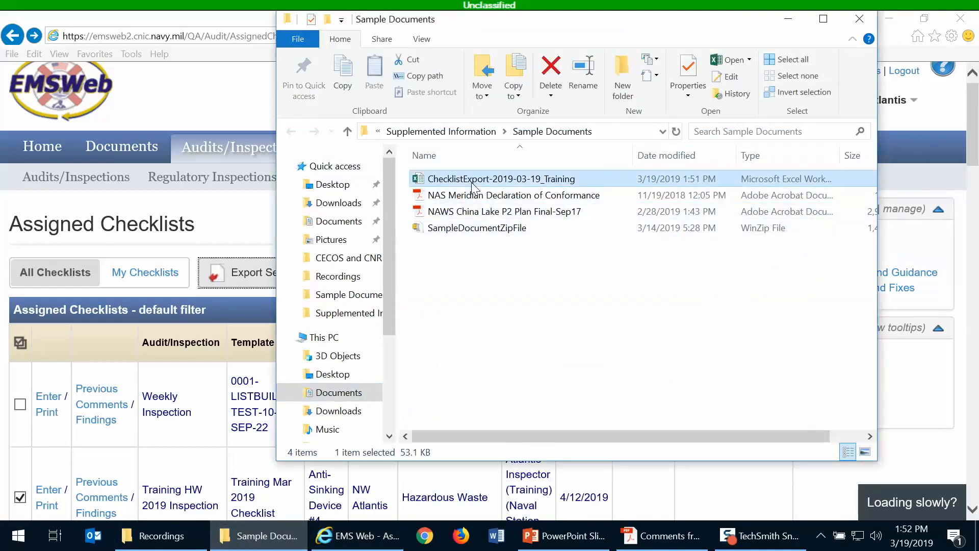
{"action": "double_click", "coordinate": [492, 180]}
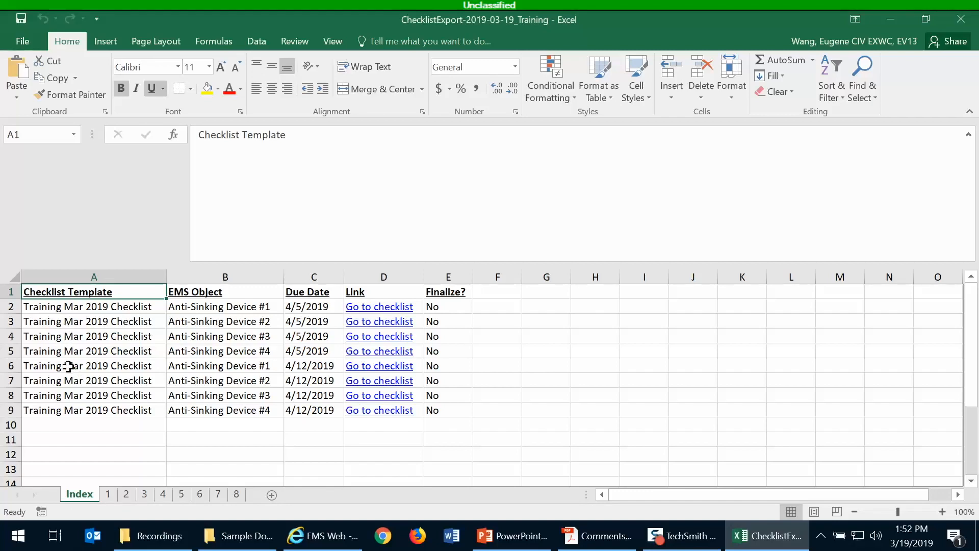
Follow the index link to the Anti-Sinking Device #1 checklist due 4/5/2019 and look through its questions
{"action": "left_click", "coordinate": [73, 309]}
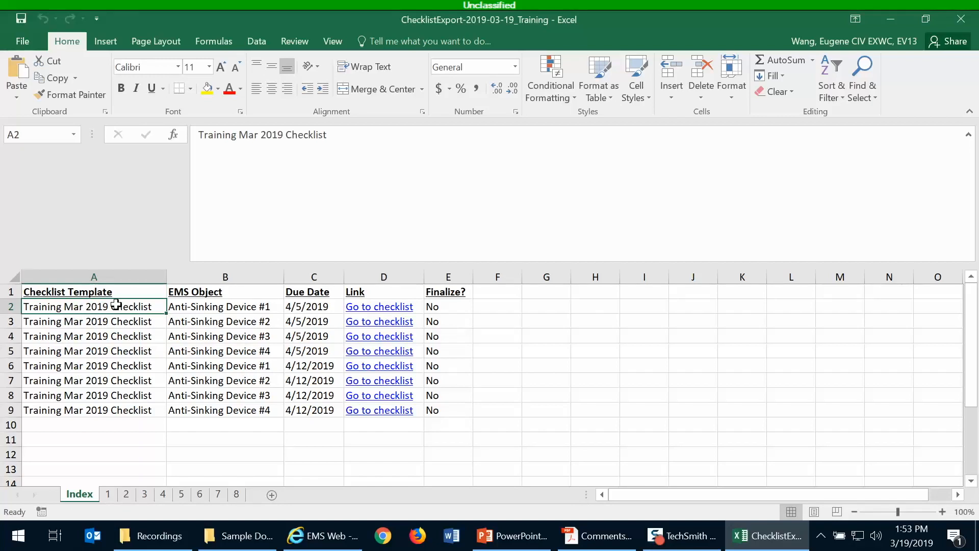
{"action": "left_click", "coordinate": [250, 309]}
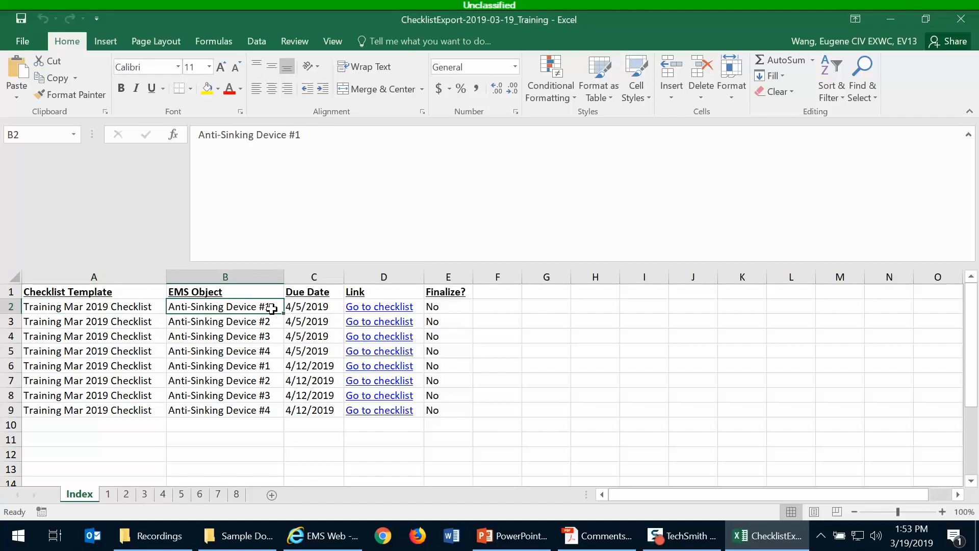
{"action": "left_click", "coordinate": [305, 307]}
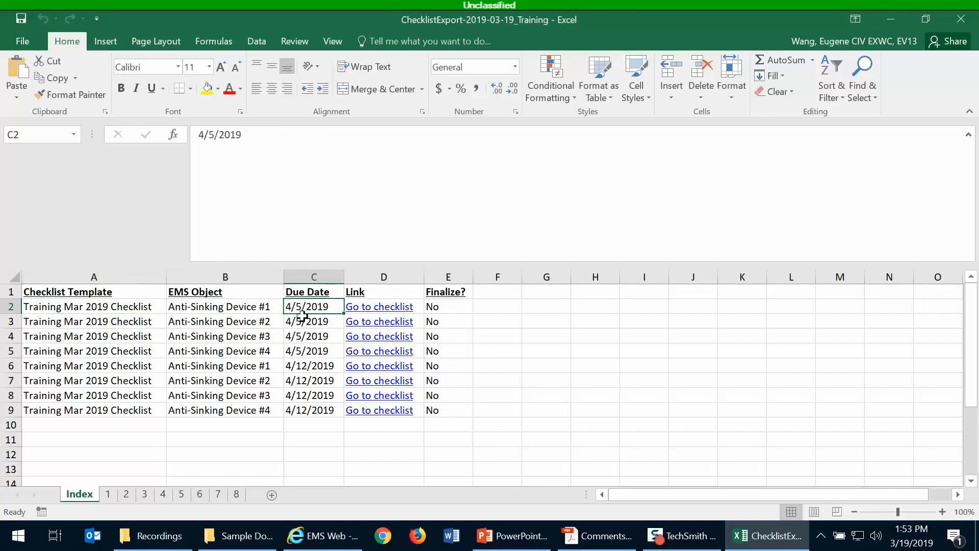
{"action": "left_click", "coordinate": [358, 310]}
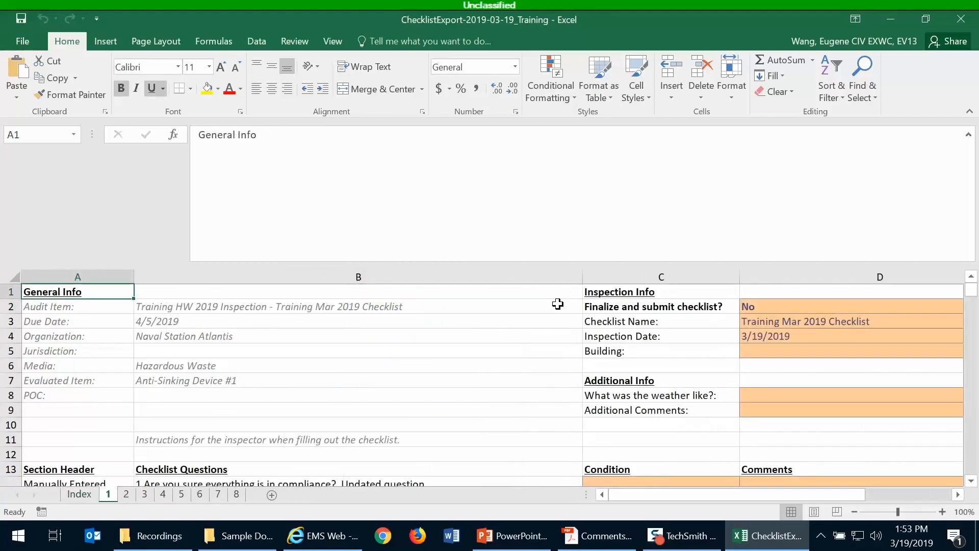
{"action": "scroll", "coordinate": [561, 389], "scroll_direction": "down", "scroll_amount": 5}
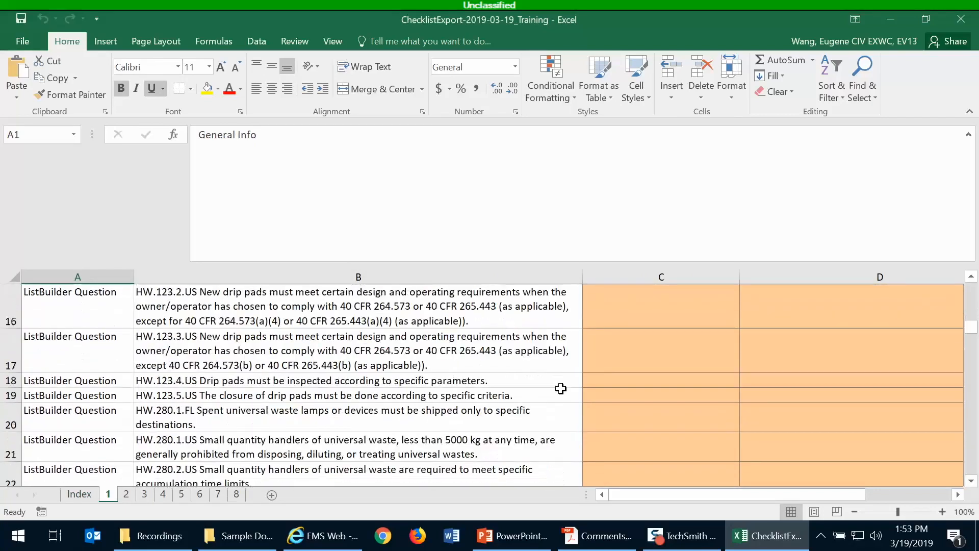
{"action": "scroll", "coordinate": [561, 389], "scroll_direction": "up", "scroll_amount": 5}
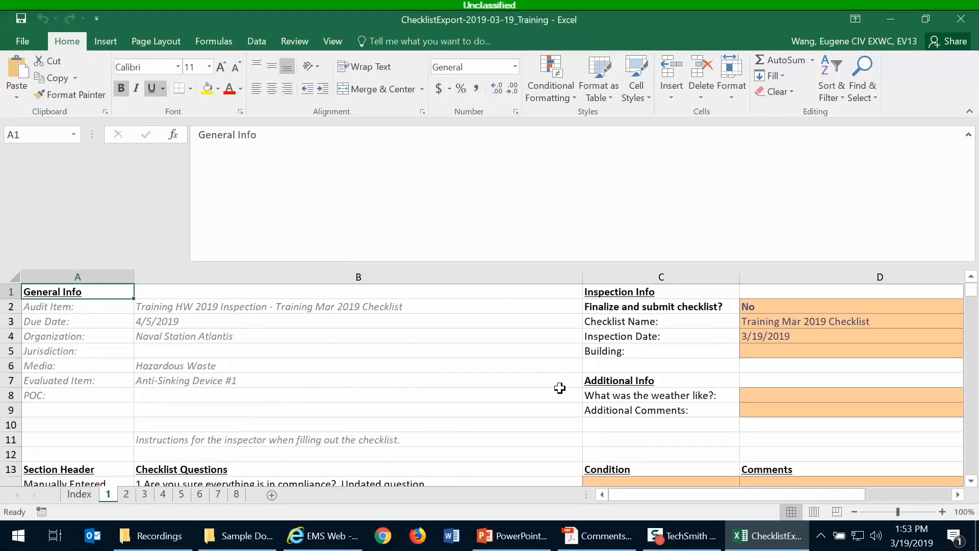
Enter 135 as the Building in the checklist's Inspection Info
{"action": "left_click_drag", "start_coordinate": [662, 494], "coordinate": [660, 491]}
{"action": "left_click", "coordinate": [777, 350]}
{"action": "type", "text": "4"}
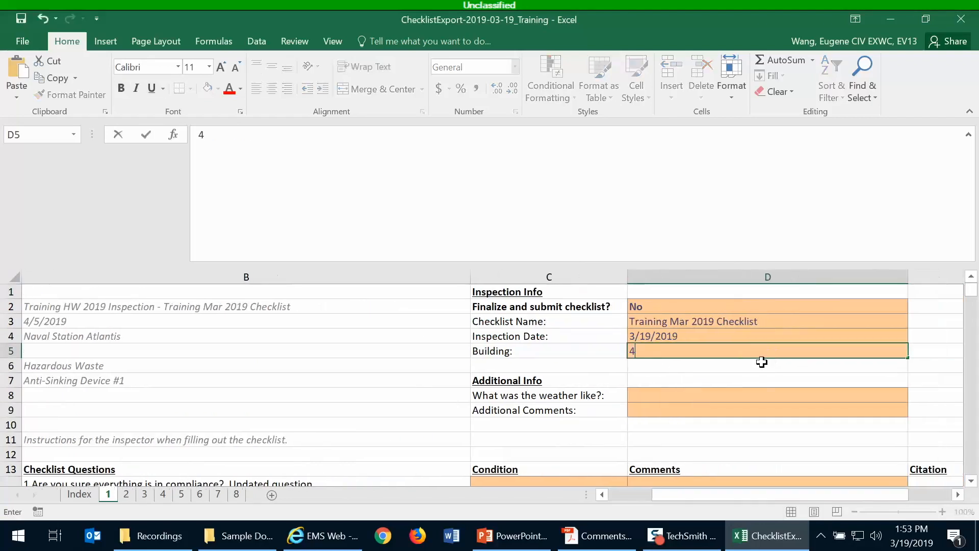
{"action": "key", "text": "BackSpace"}
{"action": "type", "text": "135"}
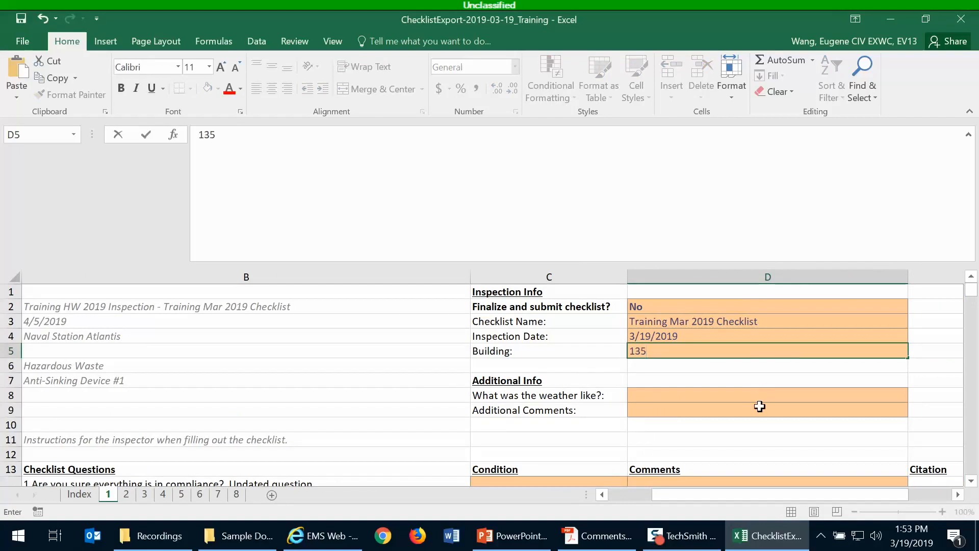
{"action": "left_click", "coordinate": [735, 400]}
{"action": "left_click", "coordinate": [712, 413]}
Set the Condition of checklist question 1 to Compliant in cell C14
{"action": "scroll", "coordinate": [712, 416], "scroll_direction": "down", "scroll_amount": 3}
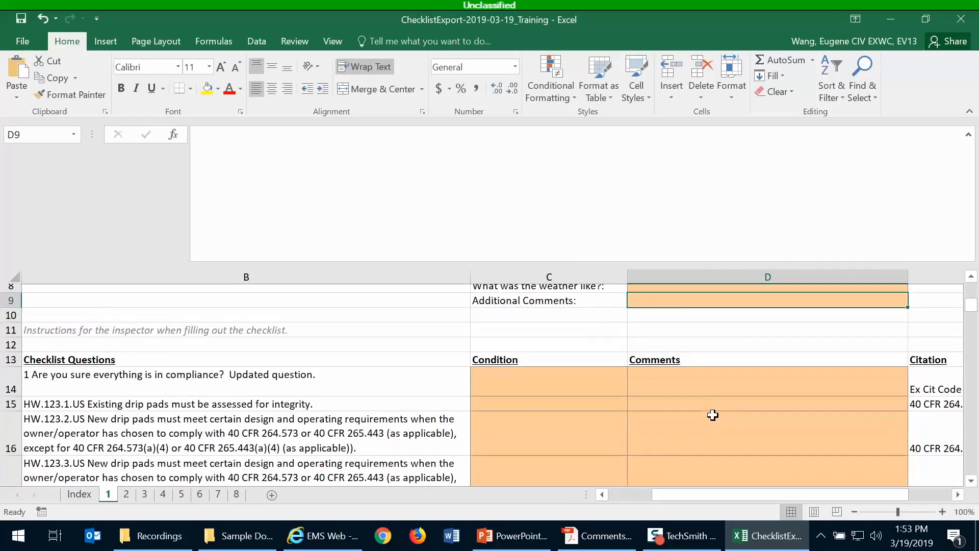
{"action": "scroll", "coordinate": [604, 377], "scroll_direction": "down", "scroll_amount": 1}
{"action": "left_click", "coordinate": [556, 324]}
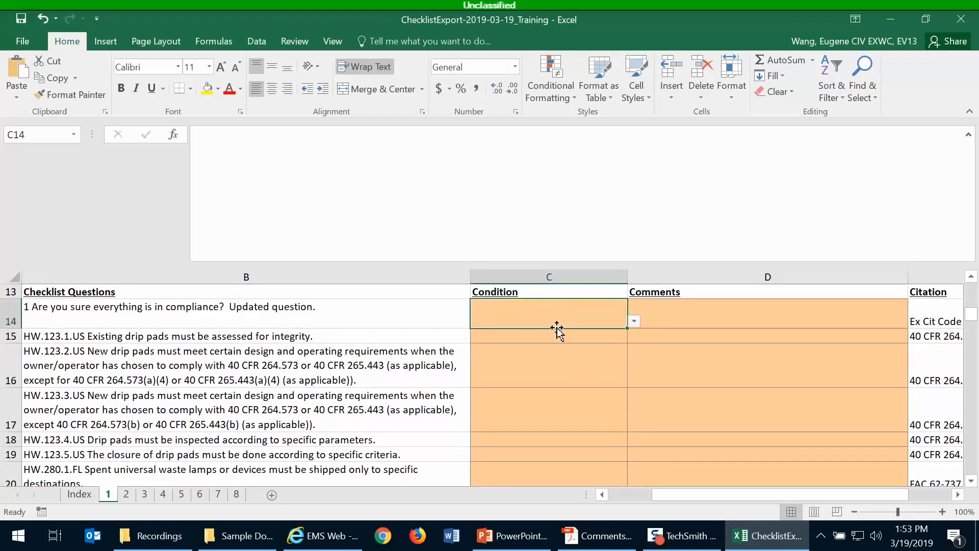
{"action": "left_click", "coordinate": [633, 321]}
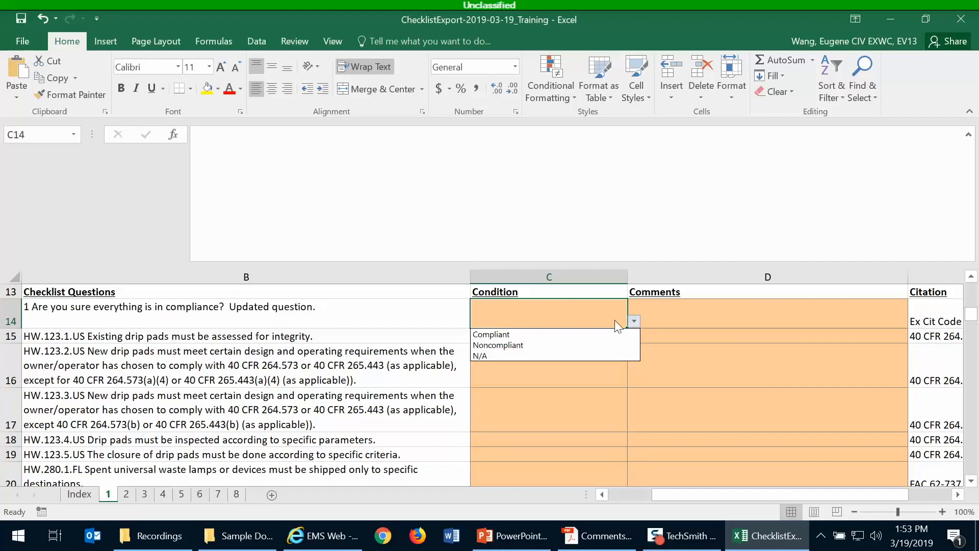
{"action": "left_click", "coordinate": [533, 334]}
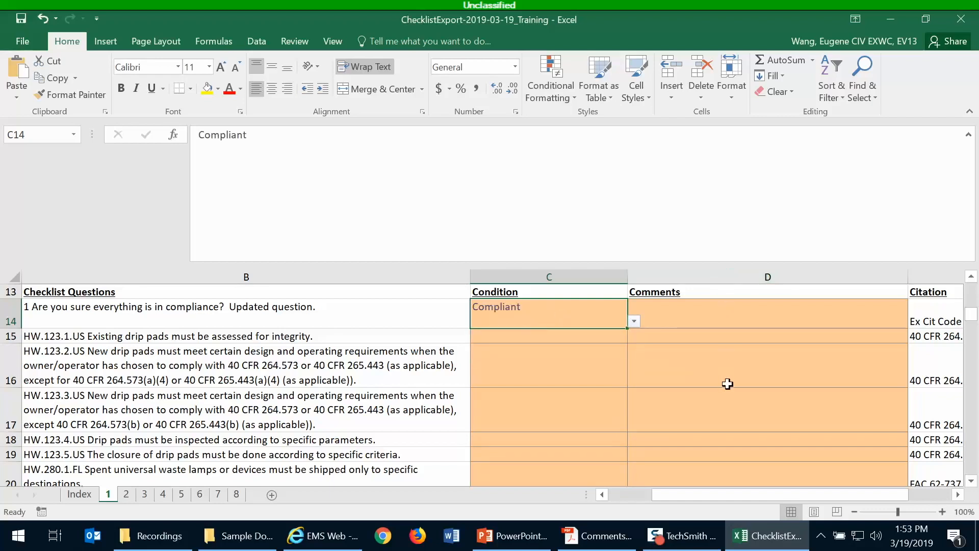
Enter the sample text "sdfsdfs" in the blank cell B12 below the inspector instructions
{"action": "scroll", "coordinate": [728, 383], "scroll_direction": "up", "scroll_amount": 1}
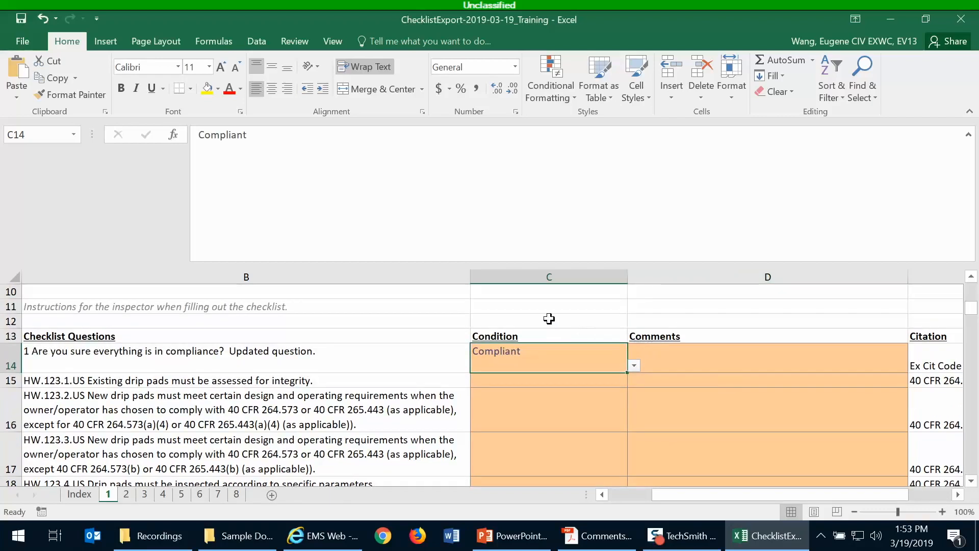
{"action": "left_click", "coordinate": [548, 317]}
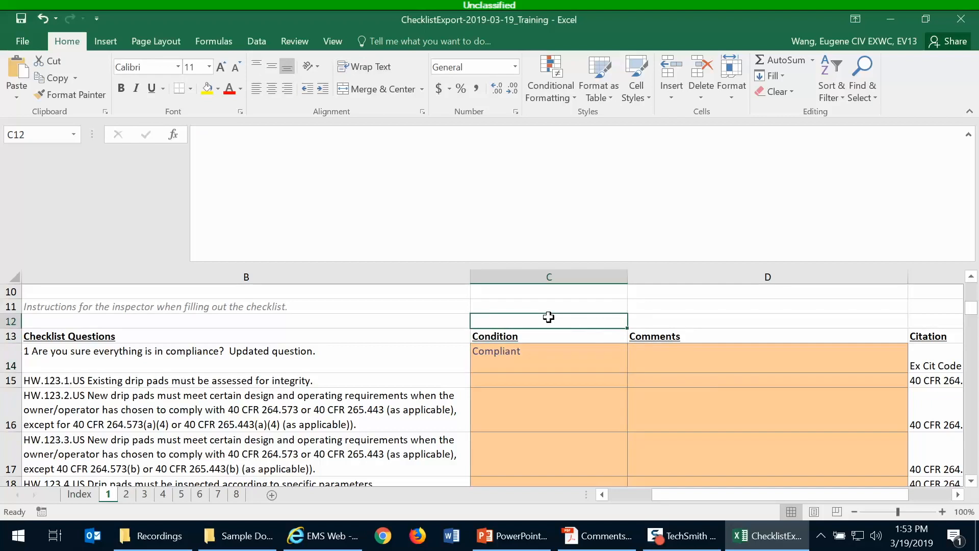
{"action": "left_click", "coordinate": [420, 320]}
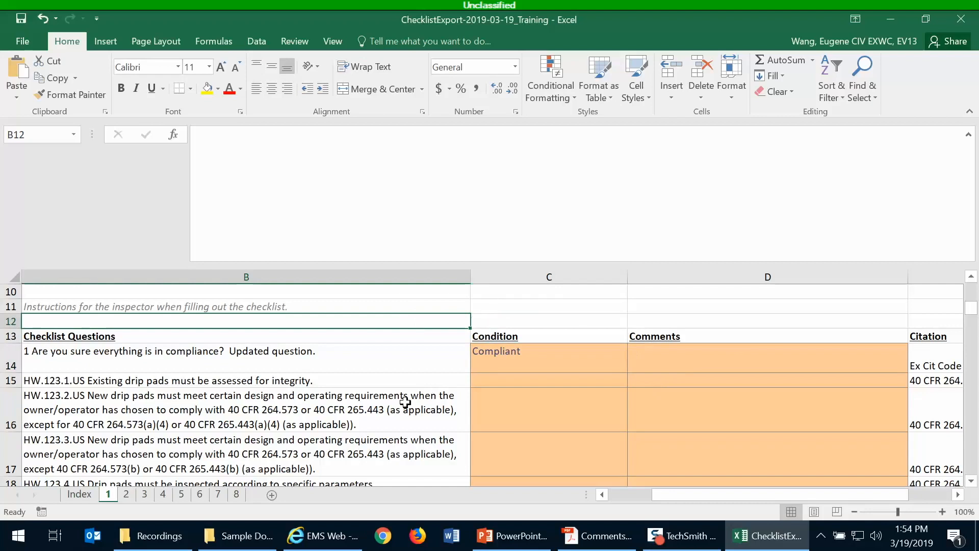
{"action": "type", "text": "sdfsdfs"}
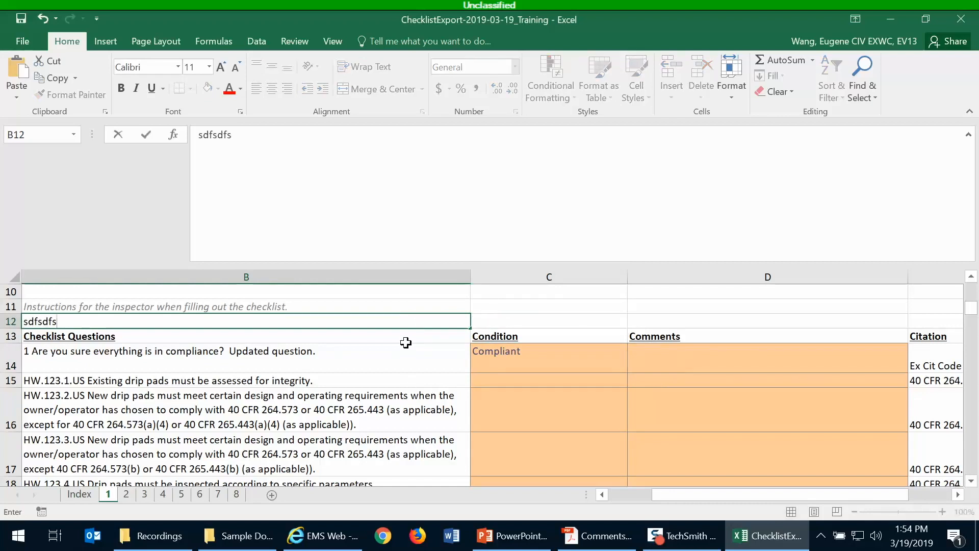
{"action": "left_click", "coordinate": [362, 304]}
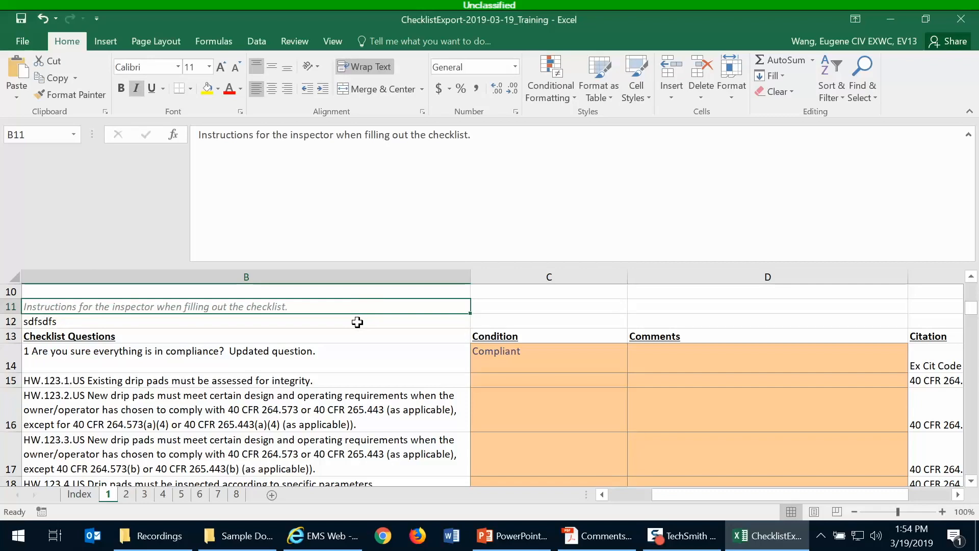
Review the inspection details above the checklist questions and select the Condition cell of question 1
{"action": "scroll", "coordinate": [402, 330], "scroll_direction": "up", "scroll_amount": 2}
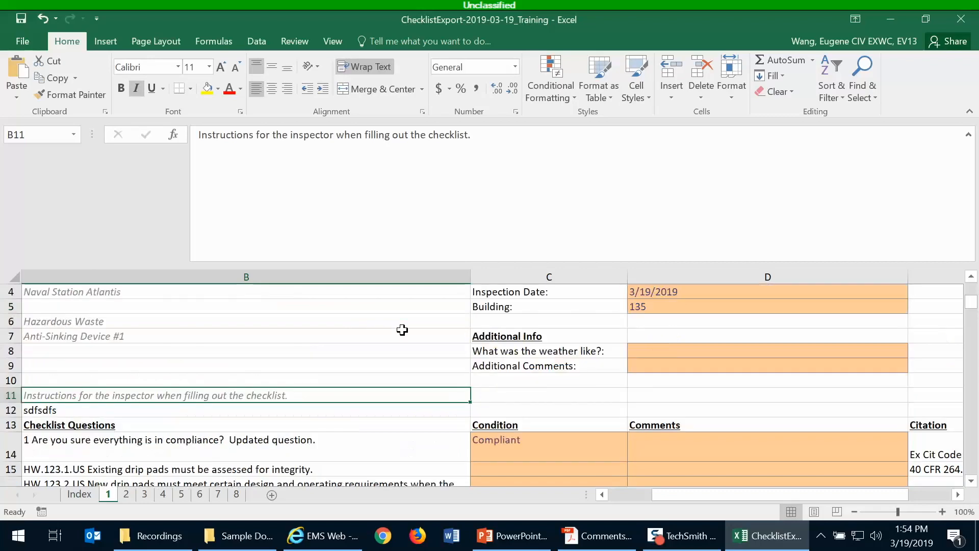
{"action": "scroll", "coordinate": [403, 330], "scroll_direction": "up", "scroll_amount": 1}
{"action": "scroll", "coordinate": [402, 330], "scroll_direction": "down", "scroll_amount": 3}
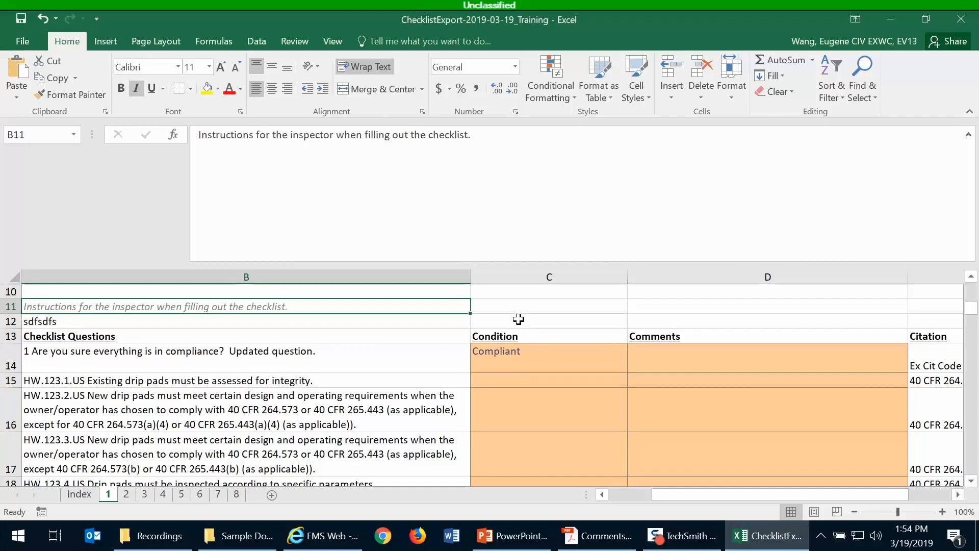
{"action": "left_click", "coordinate": [524, 357]}
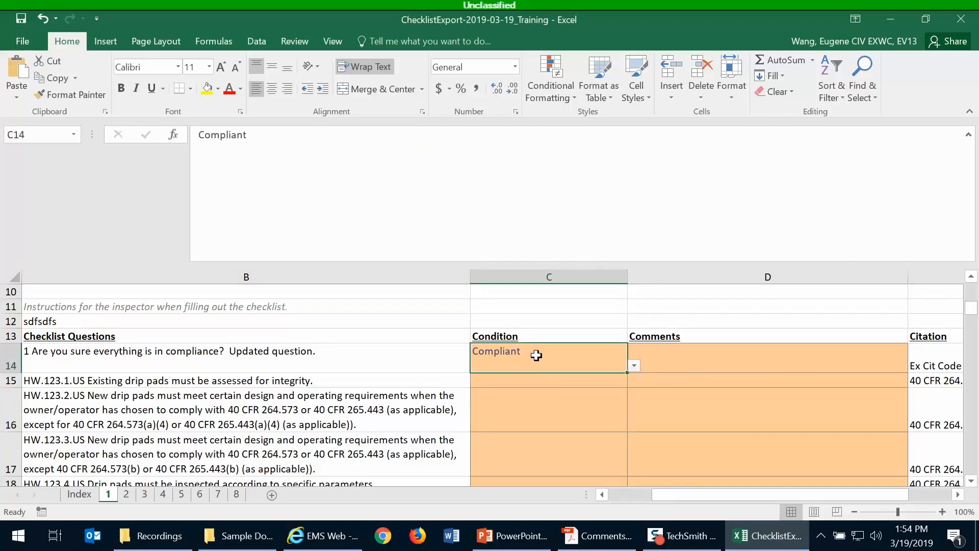
Copy the Compliant condition from C14 to all remaining checklist questions in cells C15 through C95
{"action": "key", "text": "ctrl+c"}
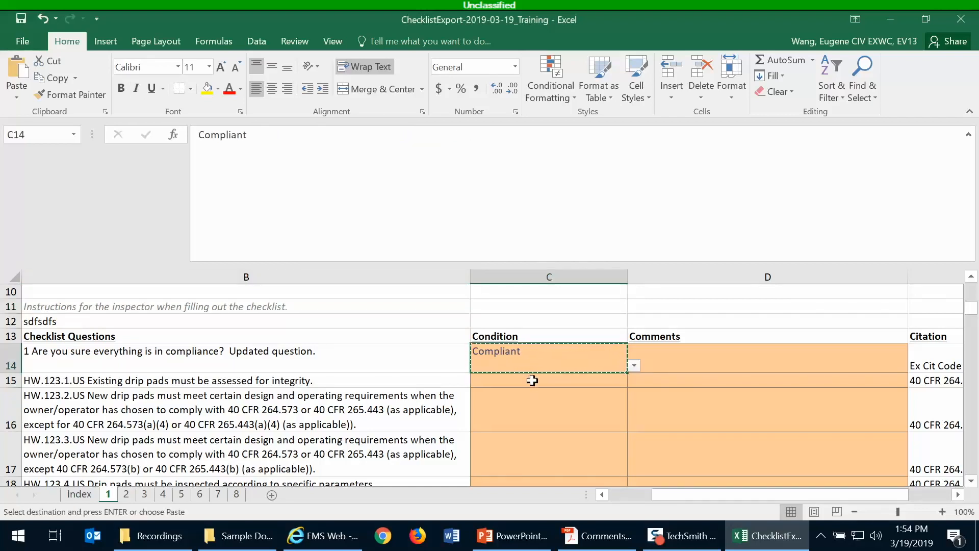
{"action": "left_click", "coordinate": [531, 382]}
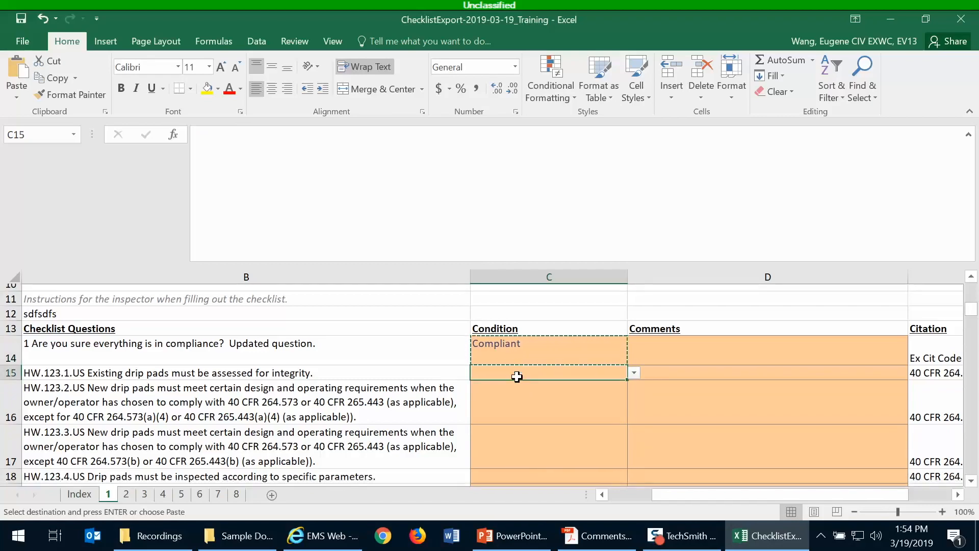
{"action": "scroll", "coordinate": [518, 377], "scroll_direction": "down", "scroll_amount": 13}
{"action": "scroll", "coordinate": [520, 377], "scroll_direction": "down", "scroll_amount": 17}
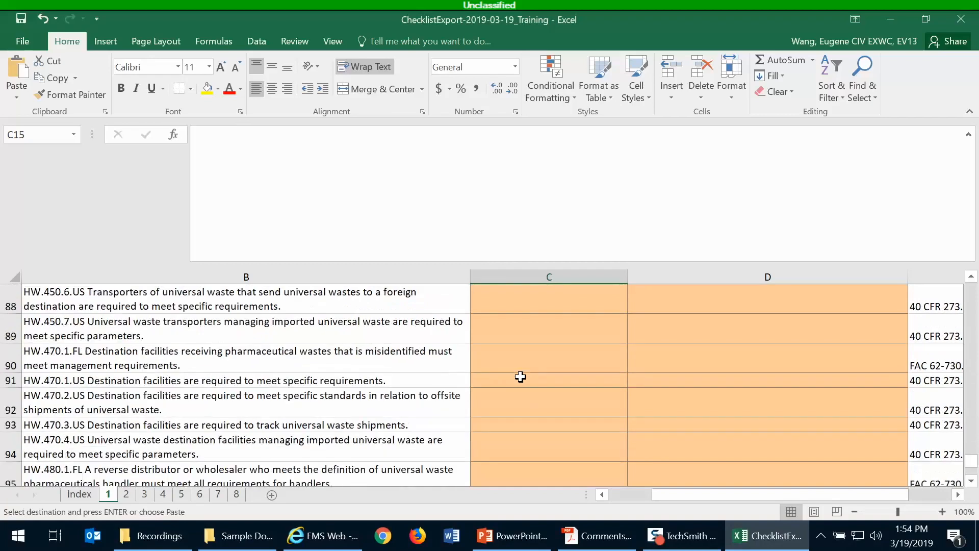
{"action": "scroll", "coordinate": [521, 376], "scroll_direction": "up", "scroll_amount": 4}
{"action": "scroll", "coordinate": [541, 400], "scroll_direction": "down", "scroll_amount": 1}
{"action": "left_click", "coordinate": [524, 388], "text": "shift"}
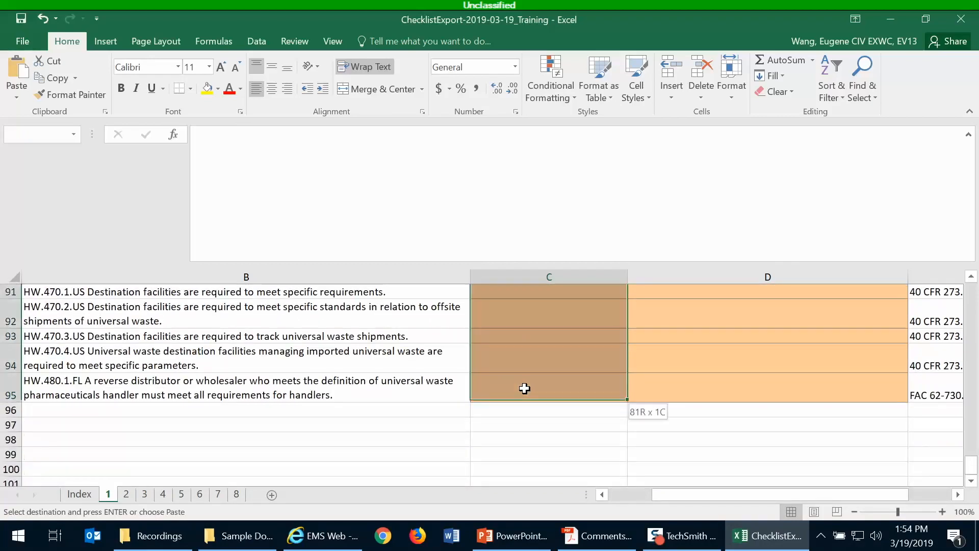
{"action": "scroll", "coordinate": [524, 388], "scroll_direction": "up", "scroll_amount": 7}
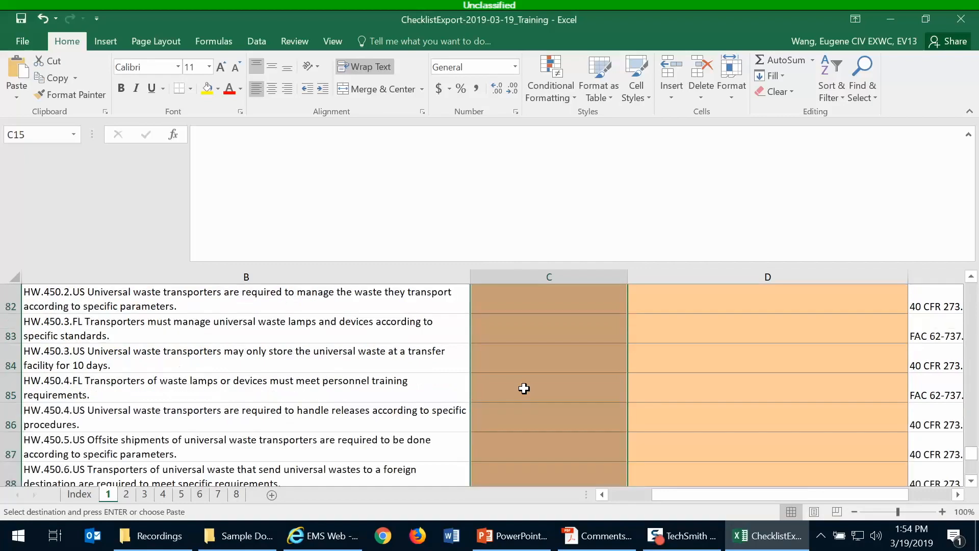
{"action": "key", "text": "ctrl+v"}
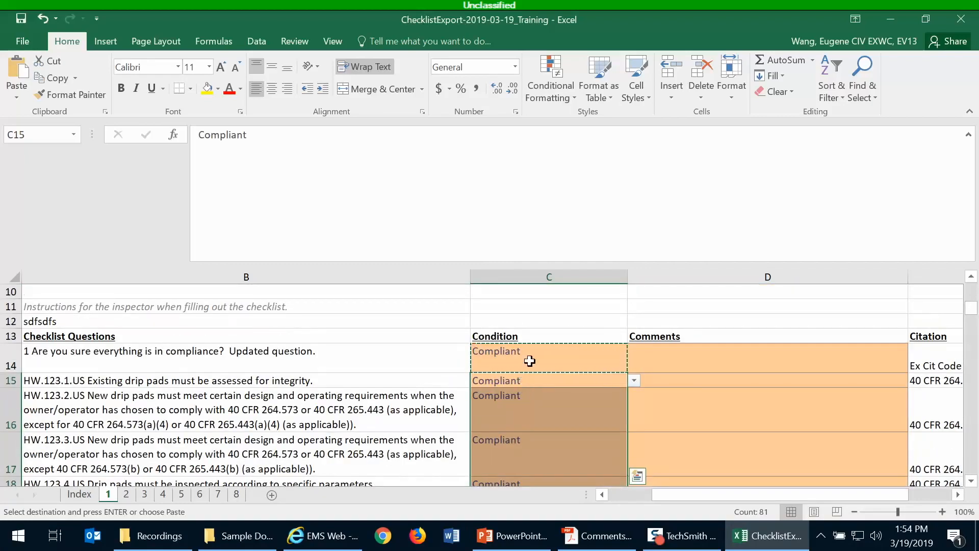
{"action": "scroll", "coordinate": [525, 378], "scroll_direction": "down", "scroll_amount": 7}
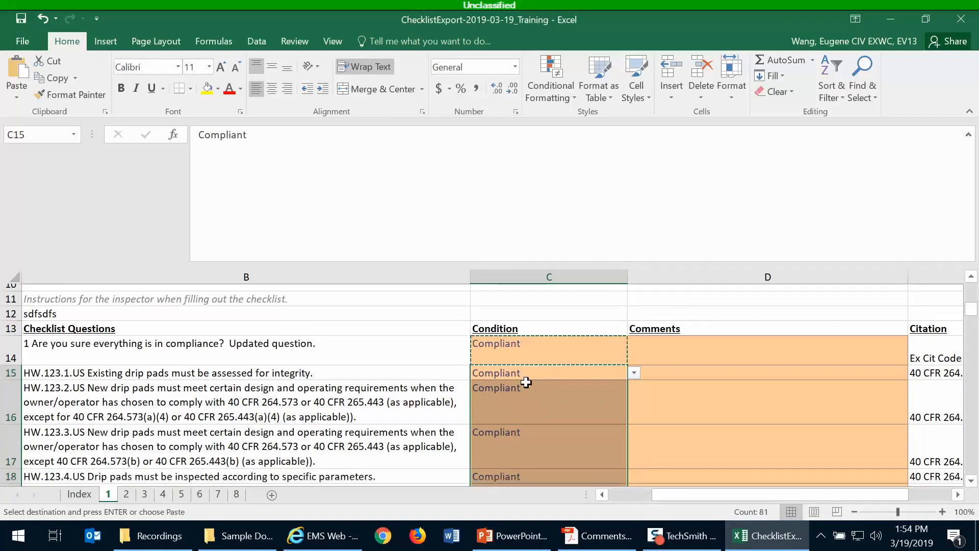
{"action": "scroll", "coordinate": [525, 382], "scroll_direction": "up", "scroll_amount": 7}
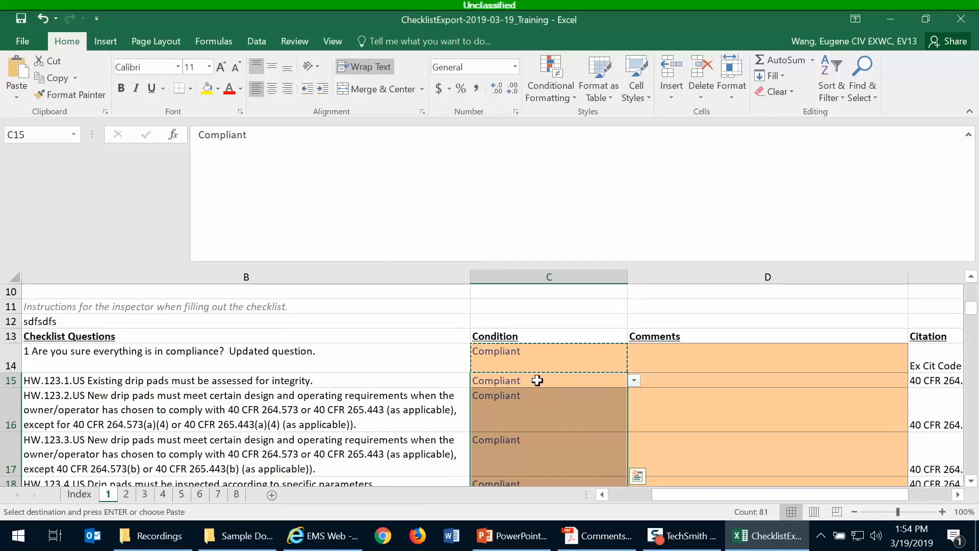
Set the Condition of question HW.123.1.US in C15 to Noncompliant and of HW.123.2.US in C16 to N/A
{"action": "left_click", "coordinate": [537, 380]}
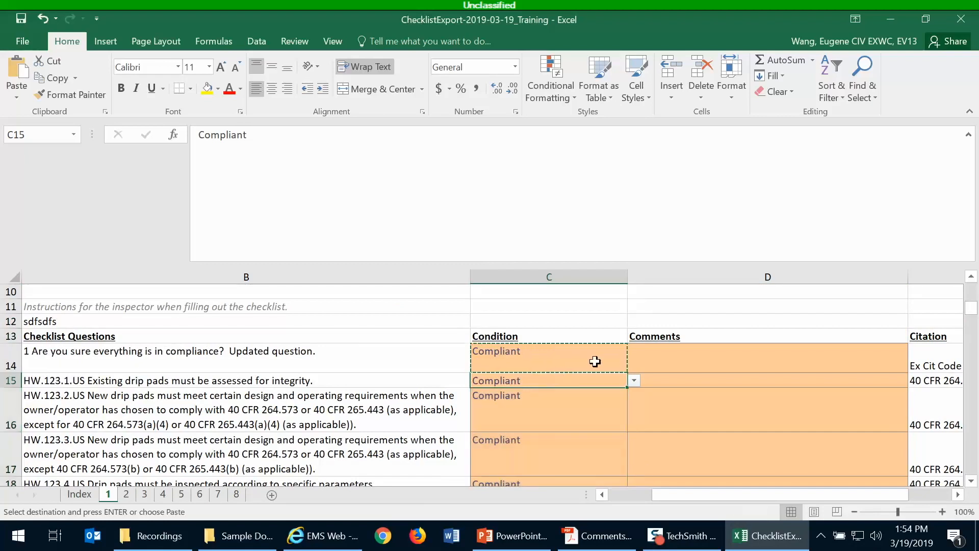
{"action": "left_click", "coordinate": [634, 380]}
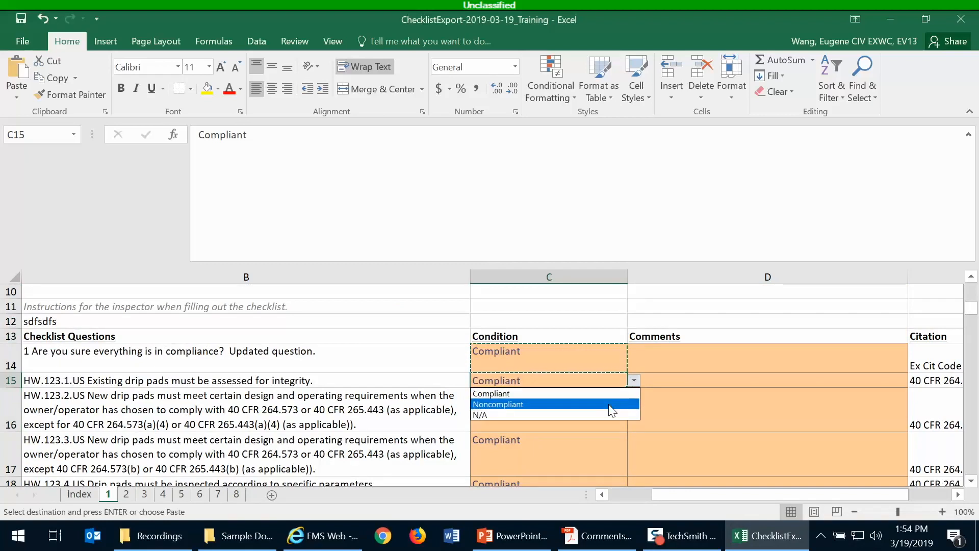
{"action": "left_click", "coordinate": [607, 404]}
{"action": "left_click", "coordinate": [607, 408]}
{"action": "left_click", "coordinate": [634, 424]}
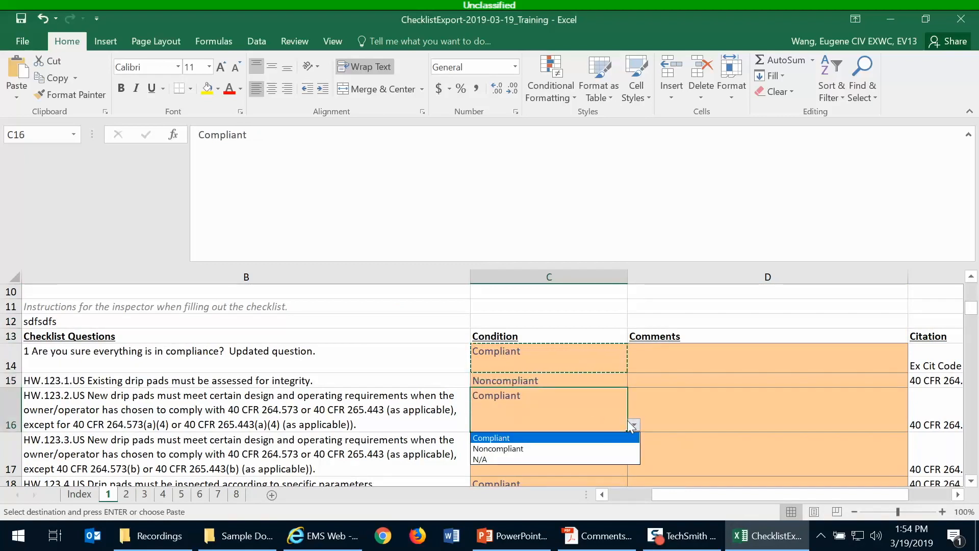
{"action": "left_click", "coordinate": [574, 458]}
Look at the Comments column and read the full citation for question HW.123.1.US in cell E15
{"action": "left_click", "coordinate": [678, 360]}
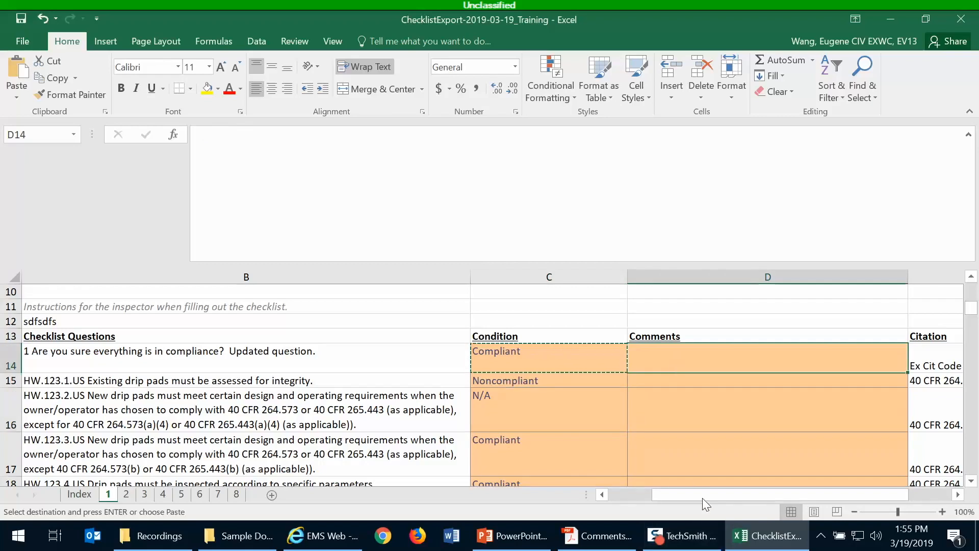
{"action": "left_click_drag", "start_coordinate": [699, 493], "coordinate": [751, 496]}
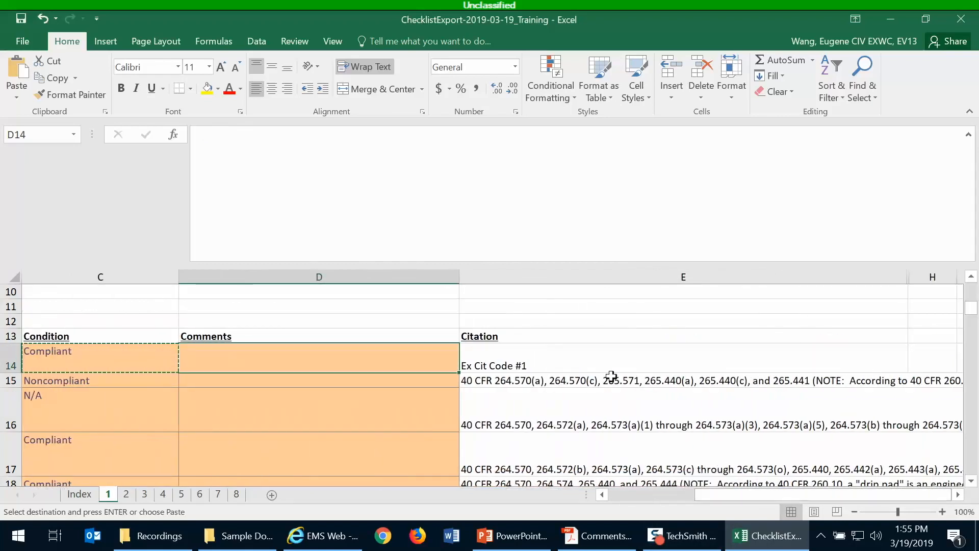
{"action": "left_click", "coordinate": [543, 383]}
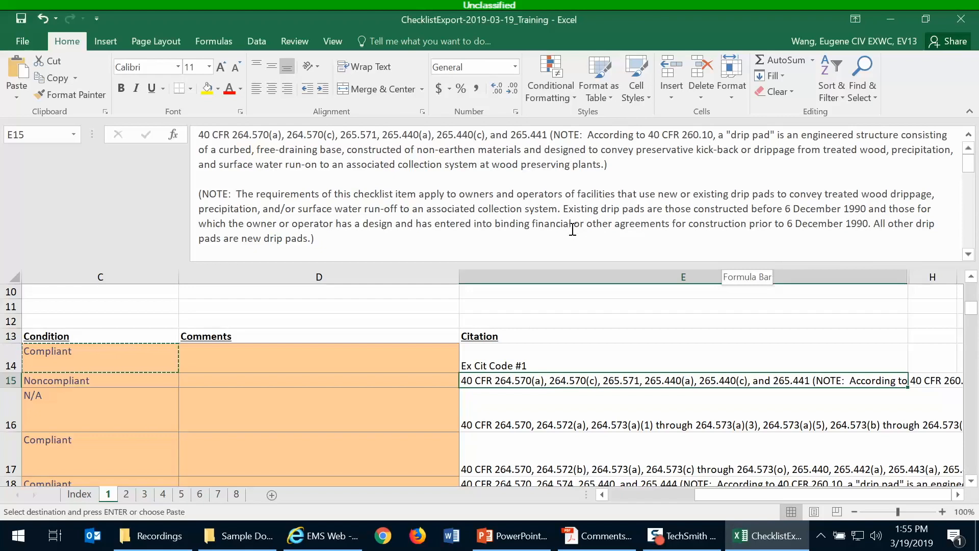
{"action": "left_click", "coordinate": [564, 334]}
Set "Finalize and submit checklist?" to Yes in the Inspection Info of worksheet 1
{"action": "scroll", "coordinate": [758, 475], "scroll_direction": "up", "scroll_amount": 3}
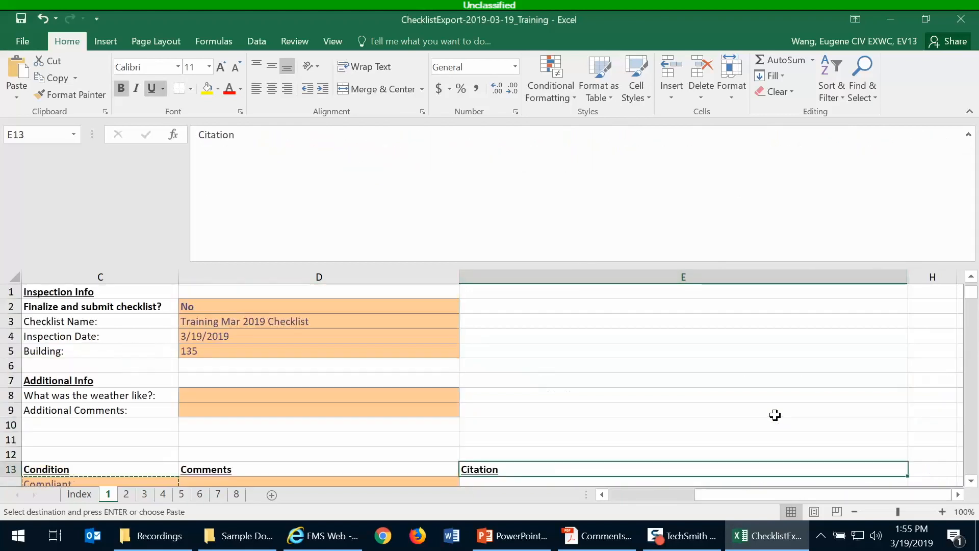
{"action": "left_click_drag", "start_coordinate": [751, 497], "coordinate": [699, 498]}
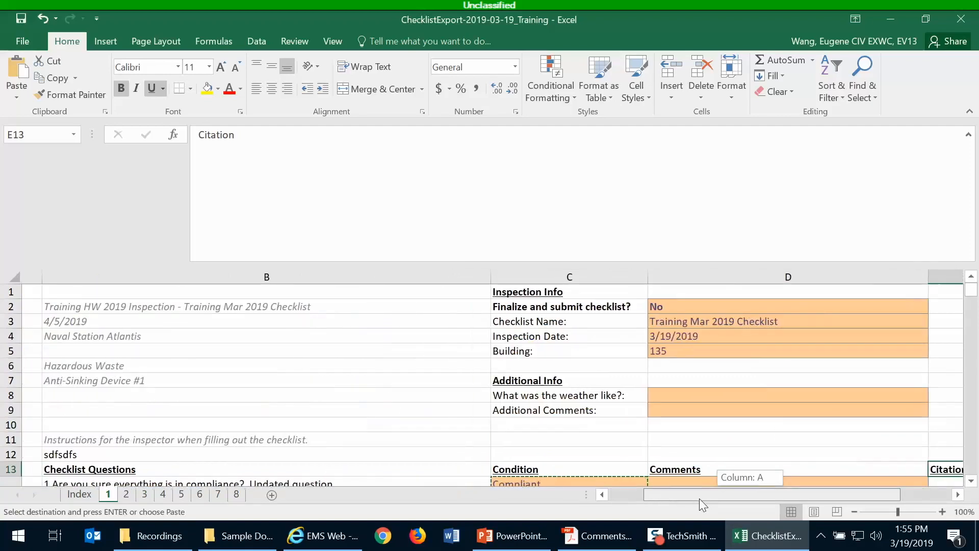
{"action": "left_click", "coordinate": [528, 308]}
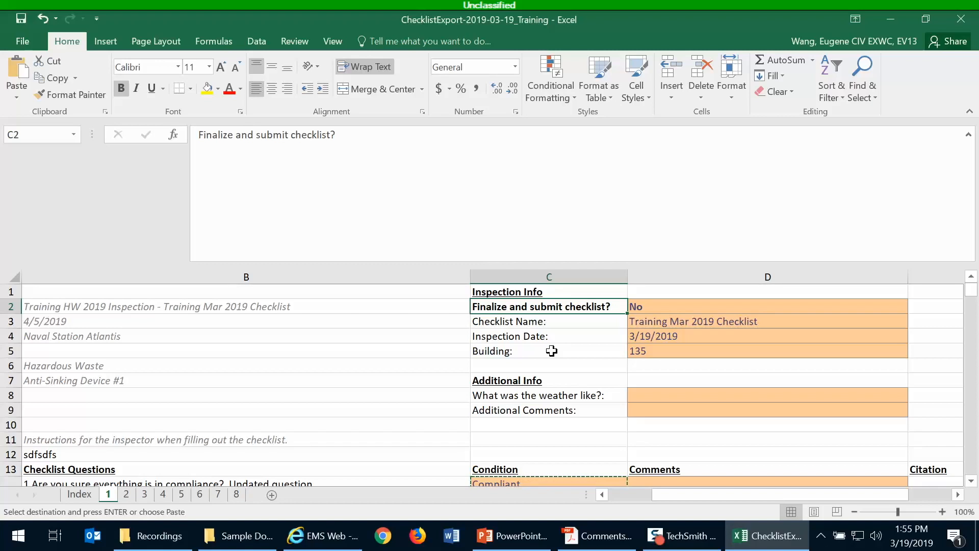
{"action": "left_click", "coordinate": [703, 308]}
{"action": "left_click", "coordinate": [914, 306]}
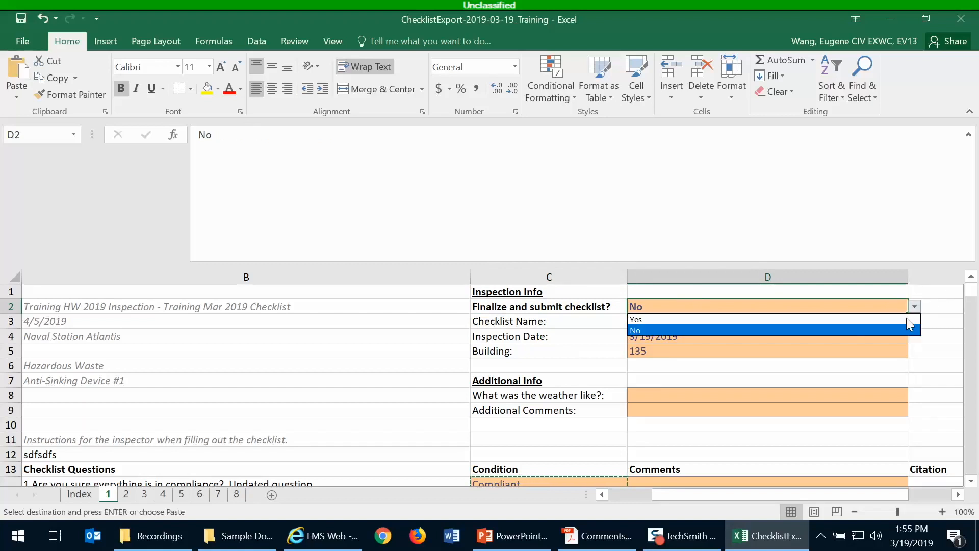
{"action": "left_click", "coordinate": [815, 315]}
{"action": "left_click", "coordinate": [488, 332]}
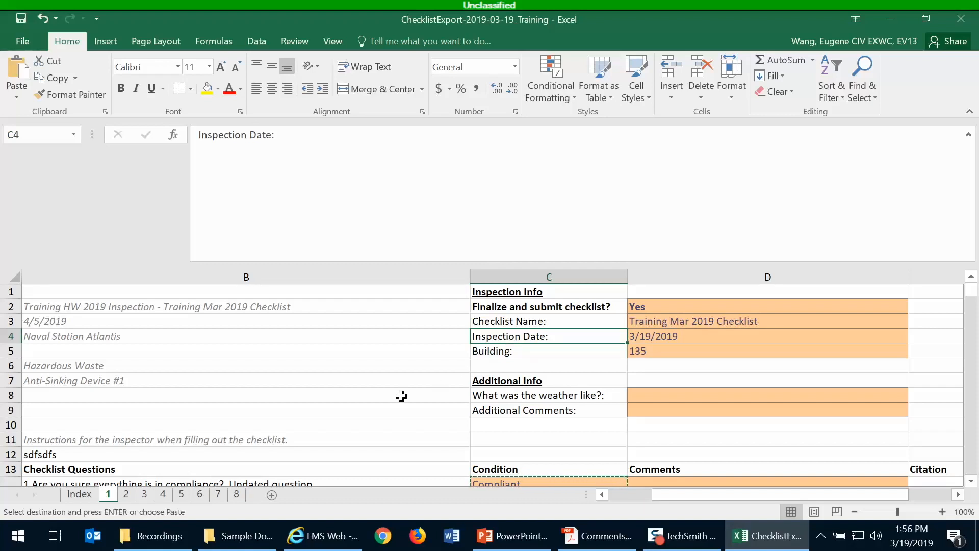
Look at worksheet 2, return to worksheet 1, and check its due date and evaluated item
{"action": "left_click", "coordinate": [126, 495]}
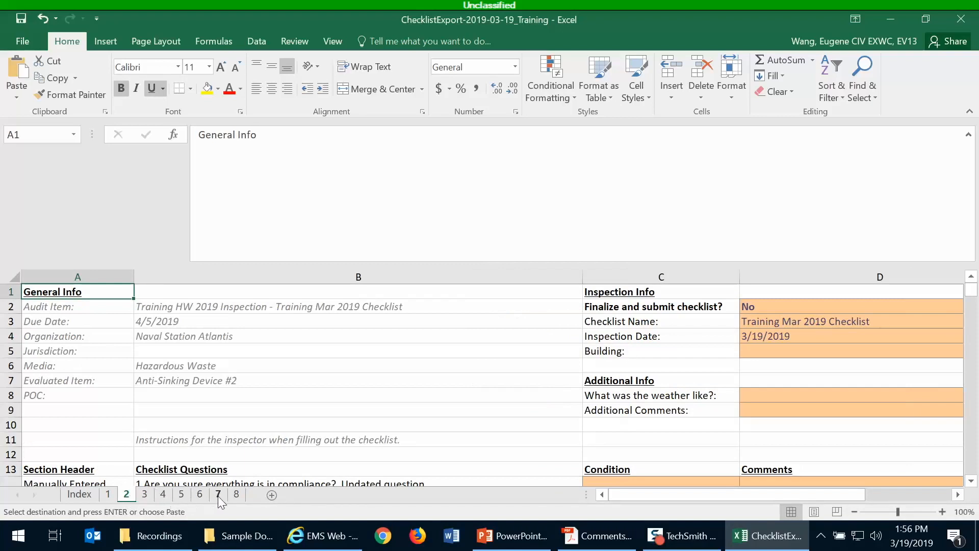
{"action": "left_click", "coordinate": [108, 493]}
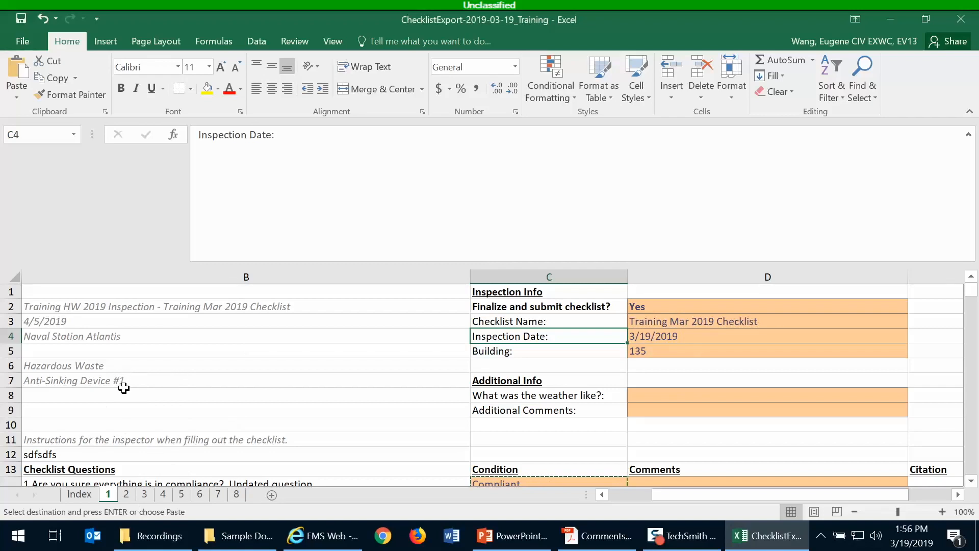
{"action": "left_click", "coordinate": [45, 323]}
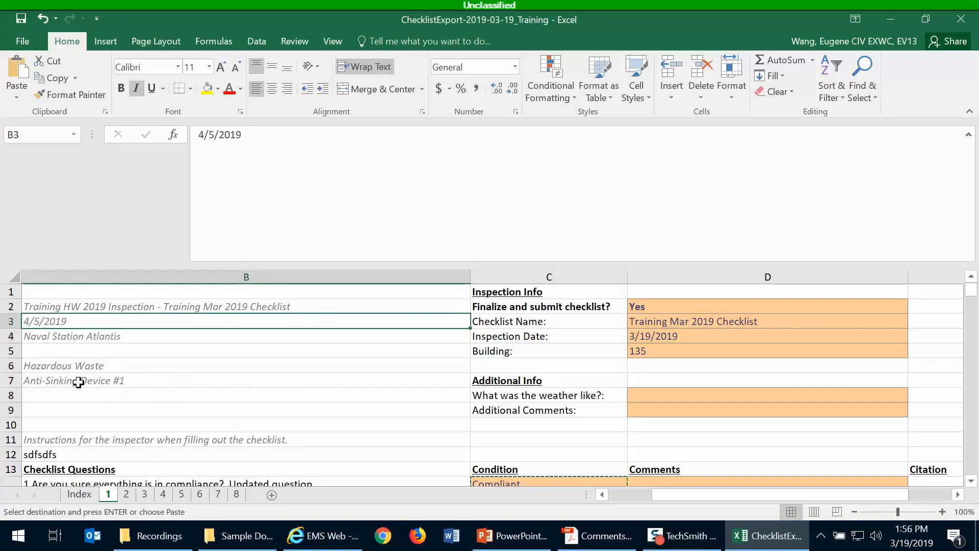
{"action": "left_click", "coordinate": [97, 383]}
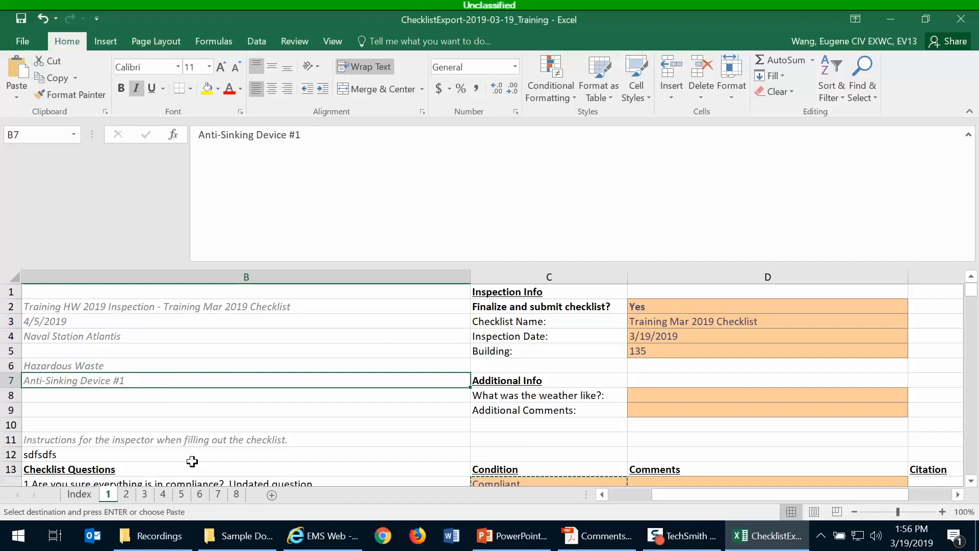
Save and close the checklist workbook, and switch back to the Assigned Checklists page in EMSWeb
{"action": "left_click", "coordinate": [21, 19]}
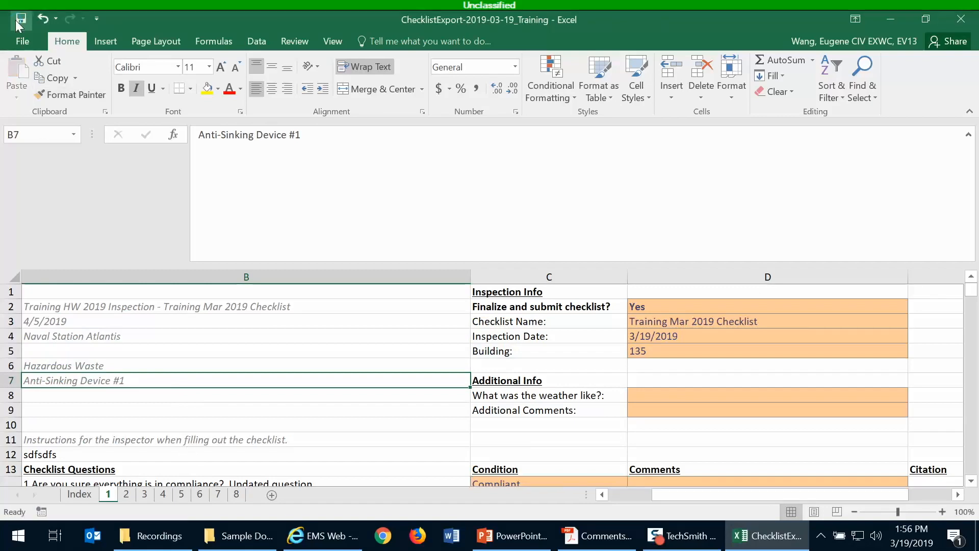
{"action": "left_click", "coordinate": [961, 21]}
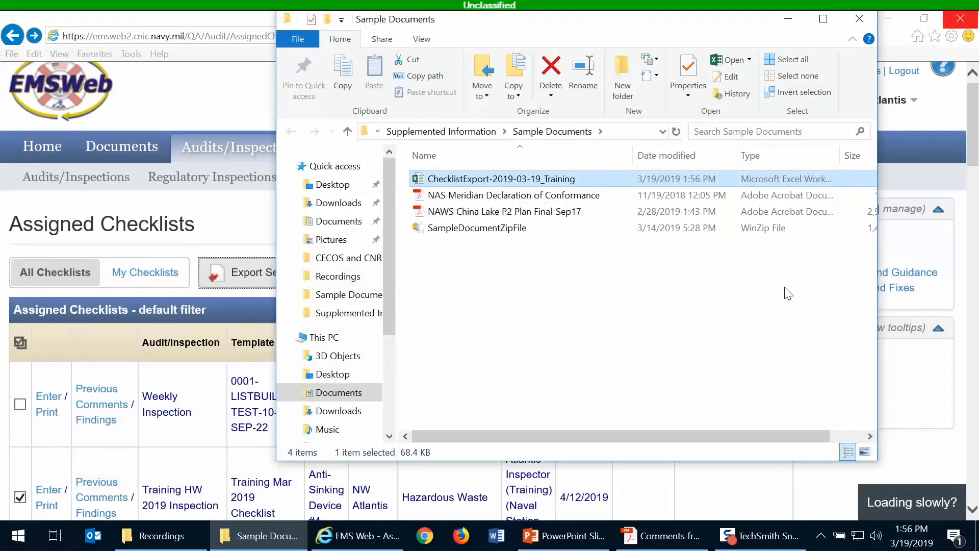
{"action": "left_click", "coordinate": [218, 229]}
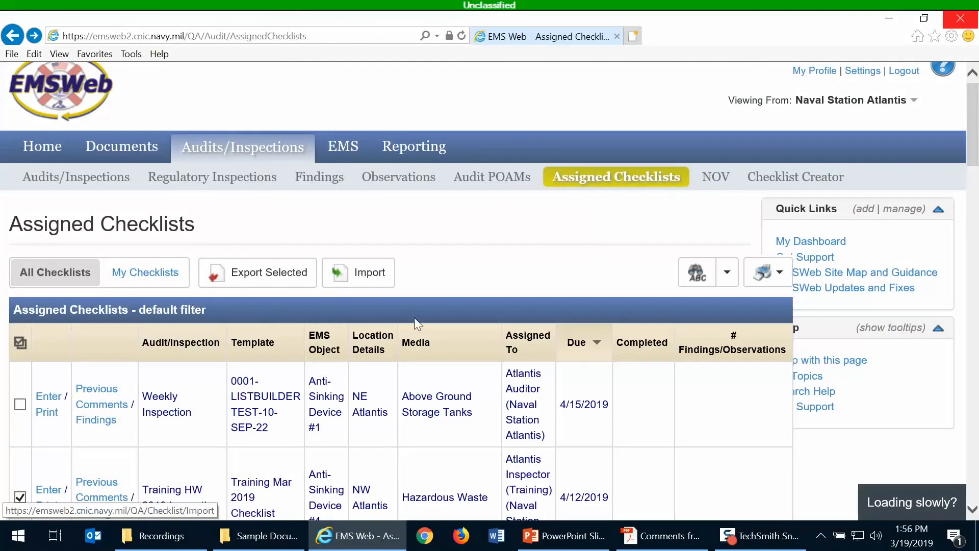
Open the checklist import page from Assigned Checklists and read through its import instructions
{"action": "left_click", "coordinate": [363, 282]}
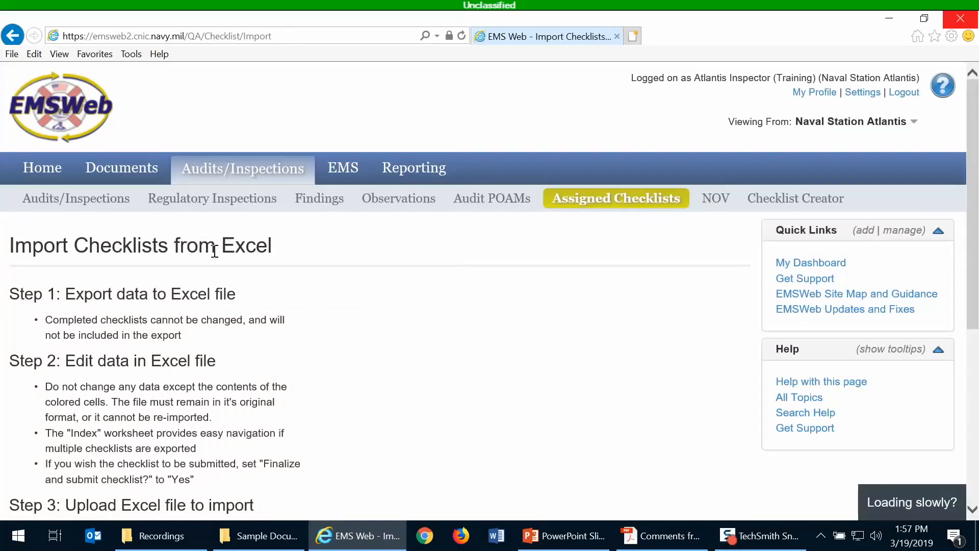
{"action": "scroll", "coordinate": [359, 284], "scroll_direction": "down", "scroll_amount": 3}
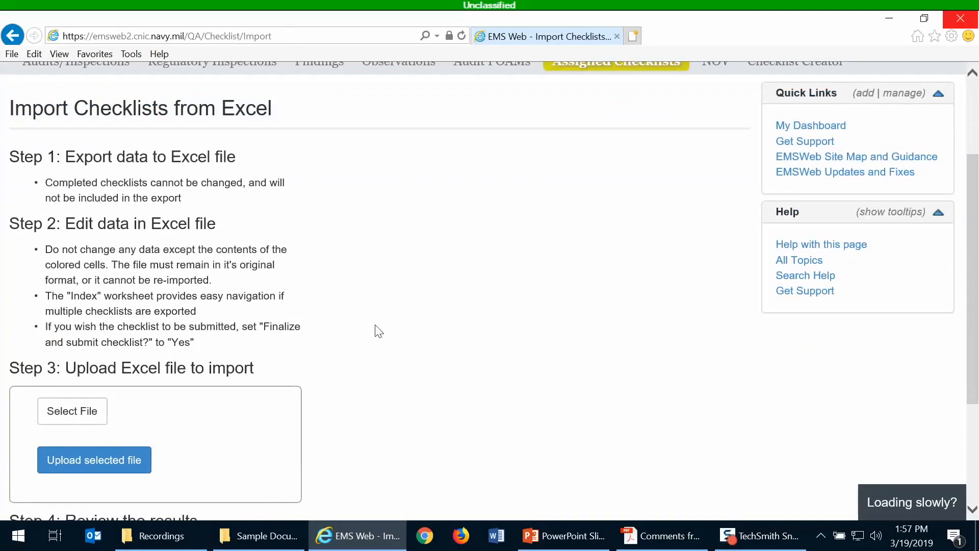
{"action": "scroll", "coordinate": [379, 331], "scroll_direction": "down", "scroll_amount": 4}
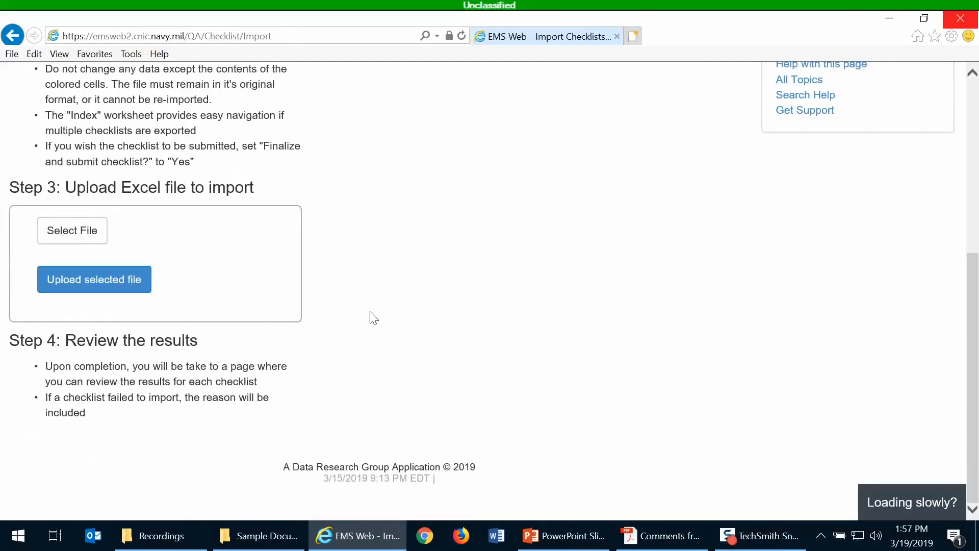
{"action": "scroll", "coordinate": [374, 318], "scroll_direction": "up", "scroll_amount": 4}
{"action": "scroll", "coordinate": [374, 317], "scroll_direction": "down", "scroll_amount": 4}
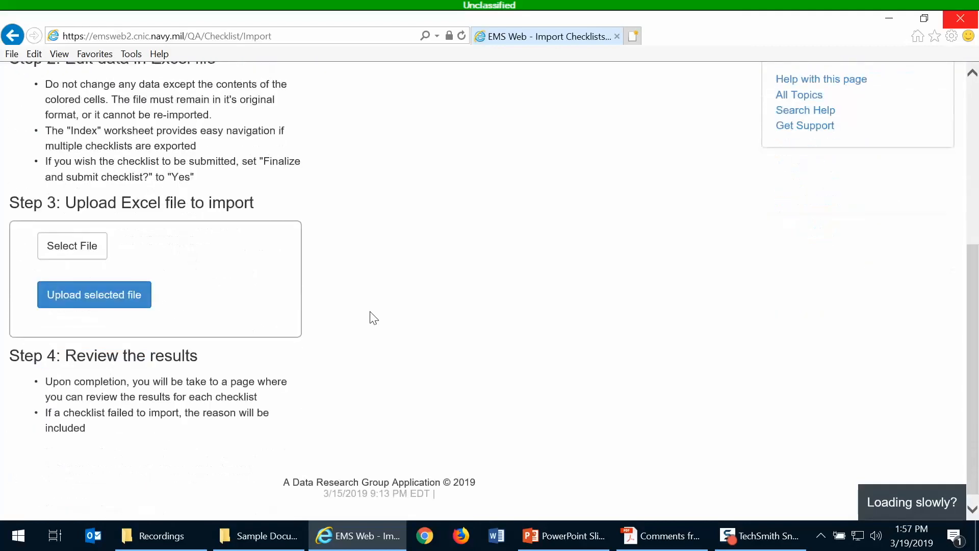
Select ChecklistExport-2019-03-19_Training from the Sample Documents folder and upload it to import the checklists
{"action": "left_click", "coordinate": [63, 233]}
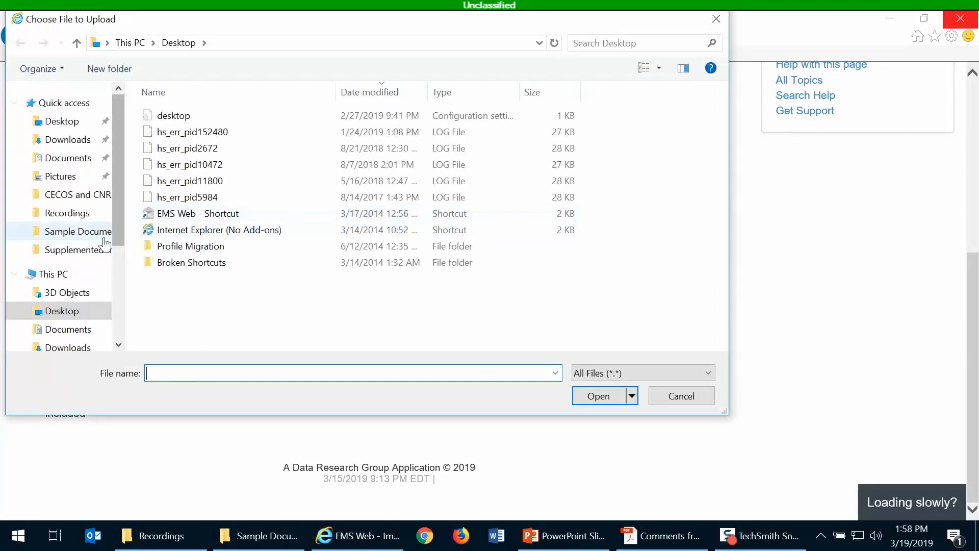
{"action": "left_click", "coordinate": [71, 233]}
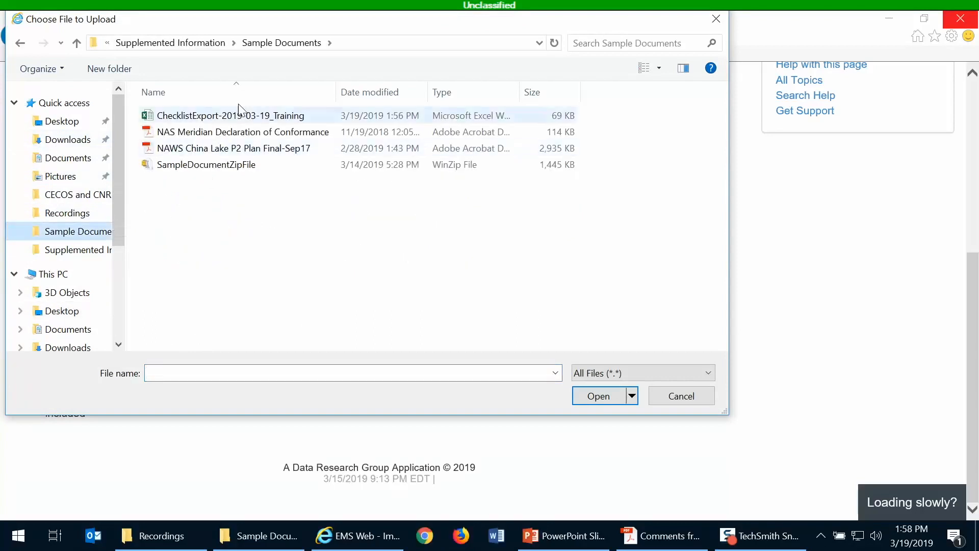
{"action": "left_click", "coordinate": [239, 116]}
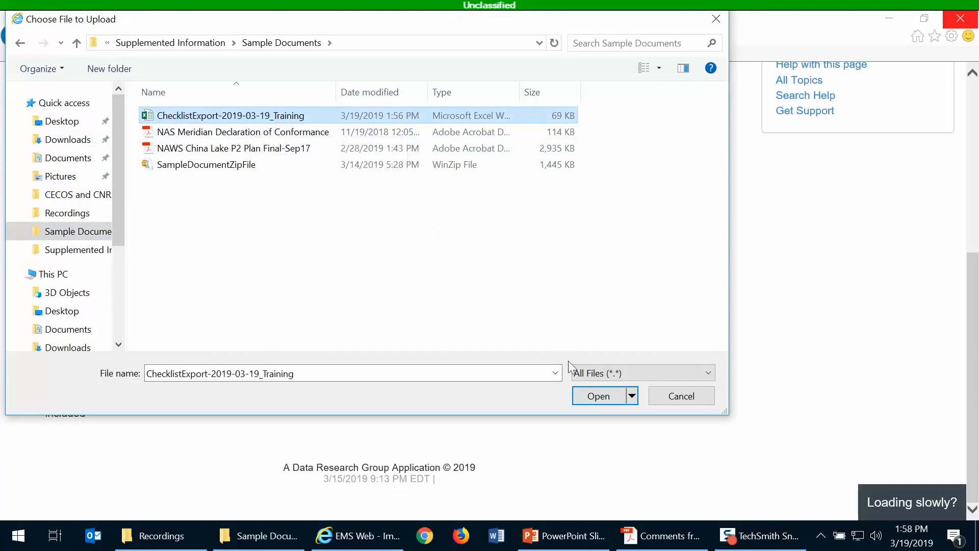
{"action": "left_click", "coordinate": [593, 392]}
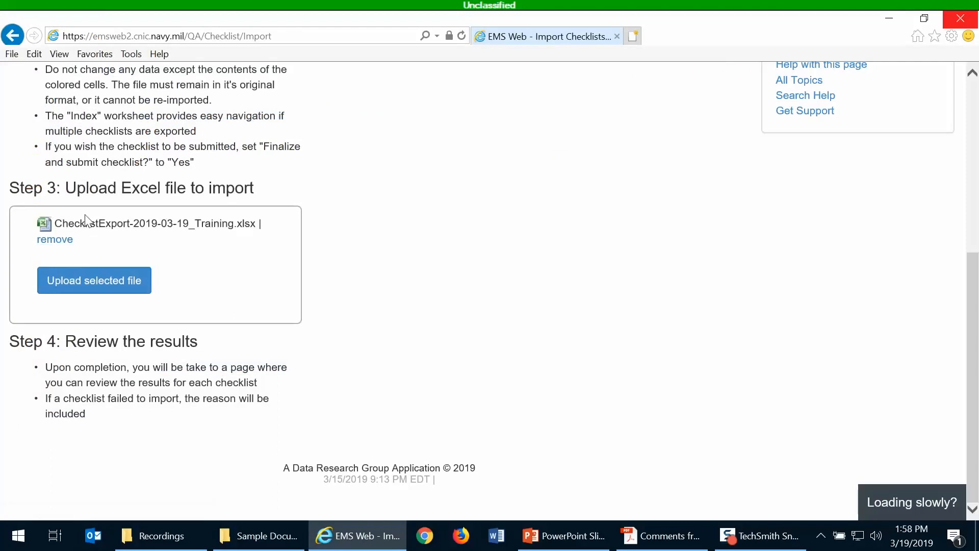
{"action": "left_click", "coordinate": [92, 289]}
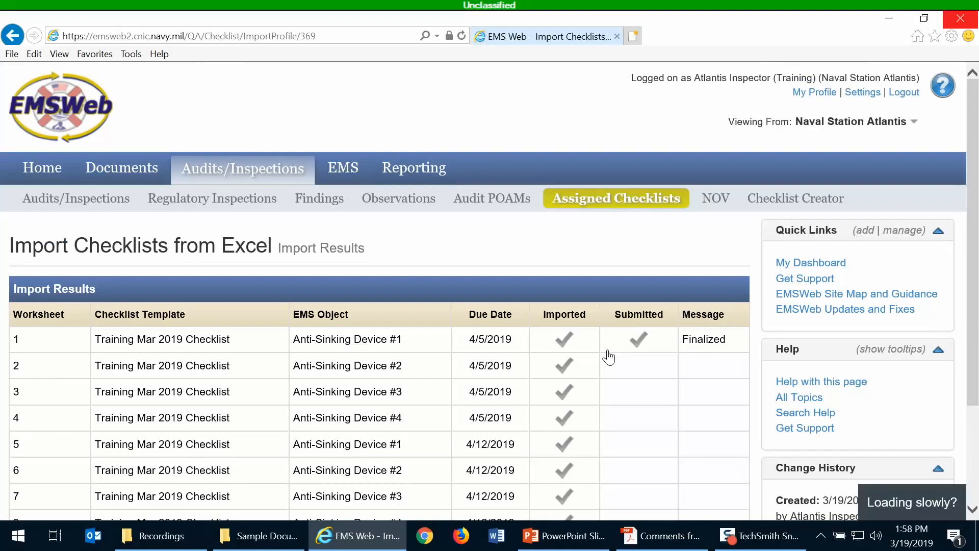
Review the import results, open the imported Anti-Sinking Device #1 checklist due 4/5/2019, and examine its inspection details and question conditions
{"action": "scroll", "coordinate": [382, 253], "scroll_direction": "down", "scroll_amount": 2}
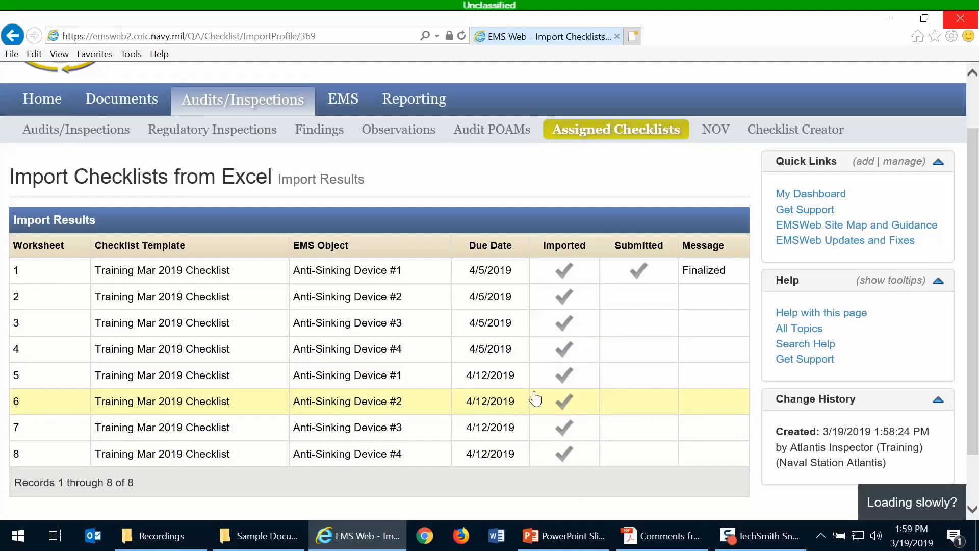
{"action": "left_click", "coordinate": [401, 279]}
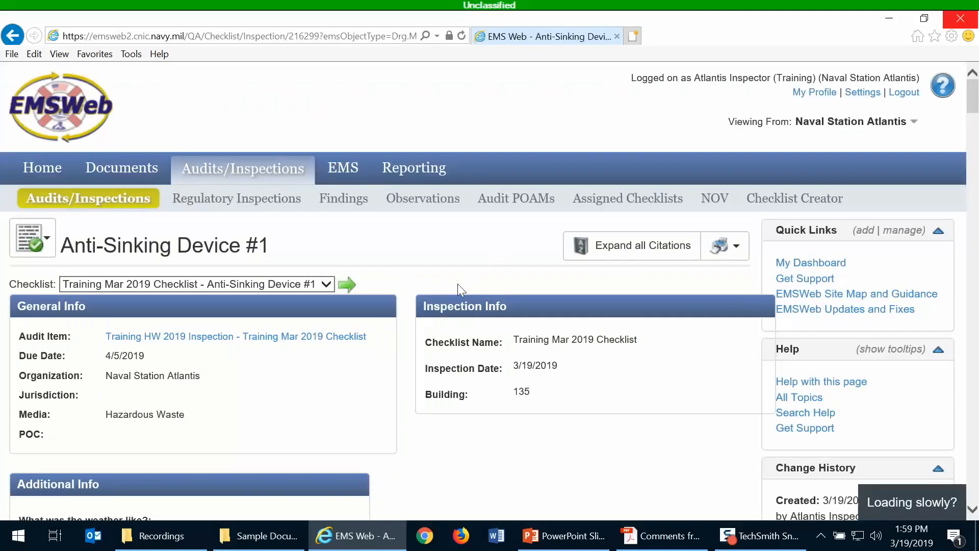
{"action": "scroll", "coordinate": [459, 288], "scroll_direction": "down", "scroll_amount": 5}
{"action": "scroll", "coordinate": [457, 292], "scroll_direction": "down", "scroll_amount": 6}
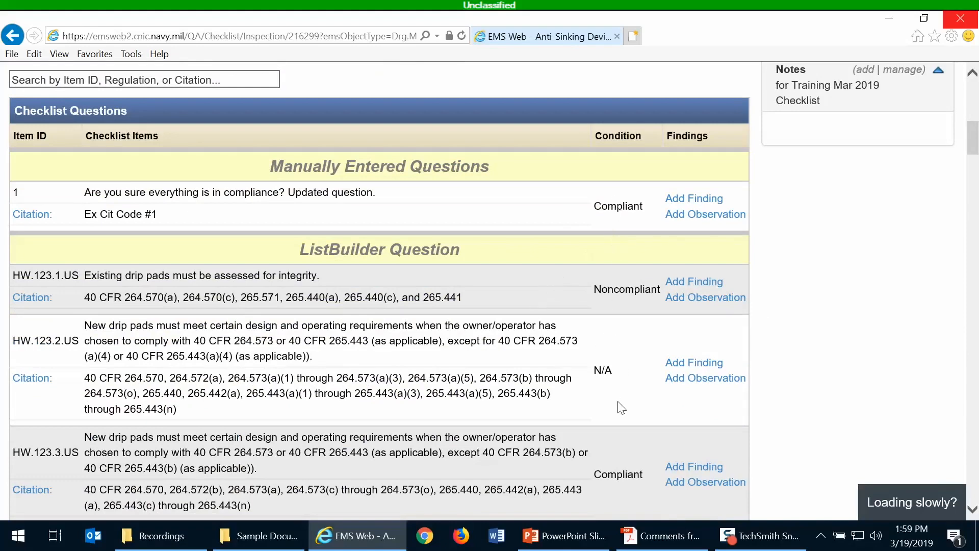
{"action": "scroll", "coordinate": [621, 408], "scroll_direction": "down", "scroll_amount": 4}
{"action": "scroll", "coordinate": [621, 407], "scroll_direction": "up", "scroll_amount": 10}
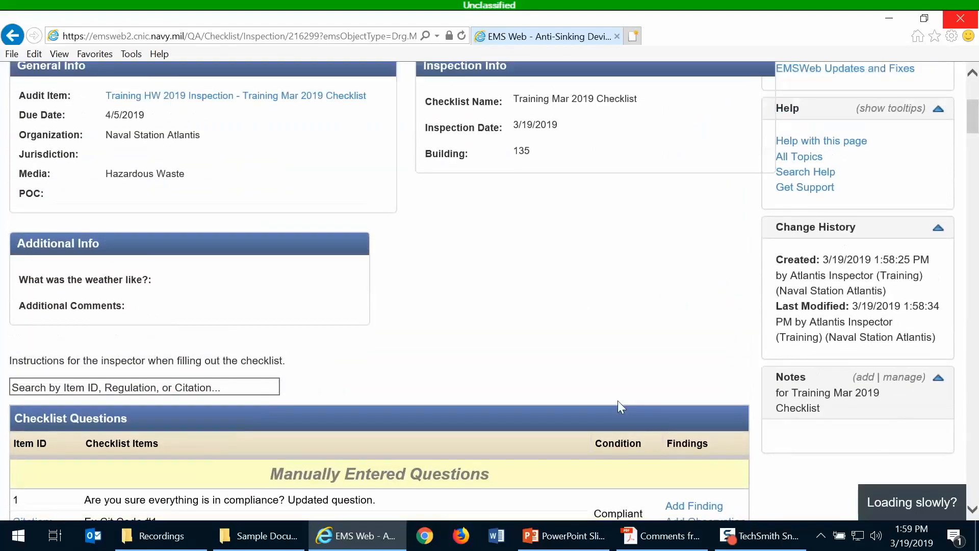
{"action": "scroll", "coordinate": [619, 406], "scroll_direction": "up", "scroll_amount": 3}
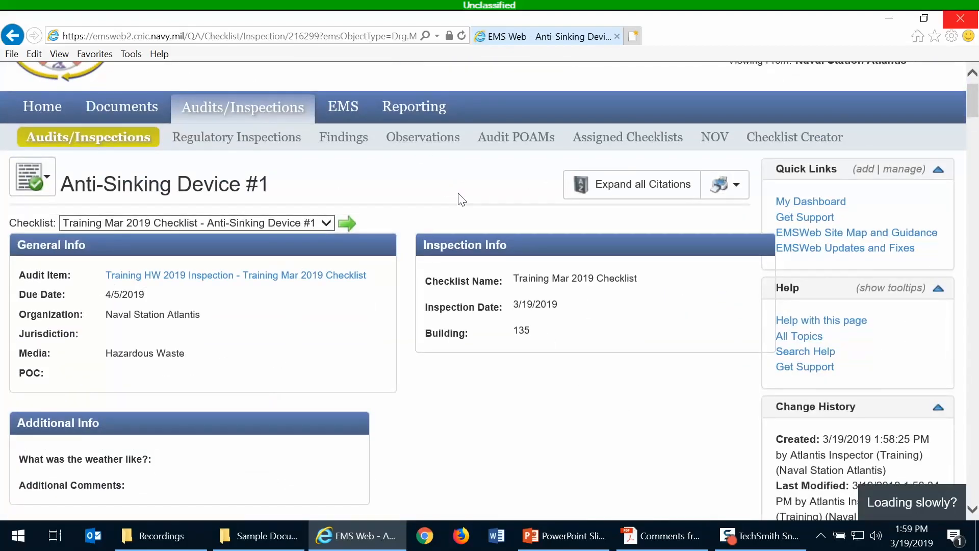
{"action": "scroll", "coordinate": [518, 367], "scroll_direction": "down", "scroll_amount": 3}
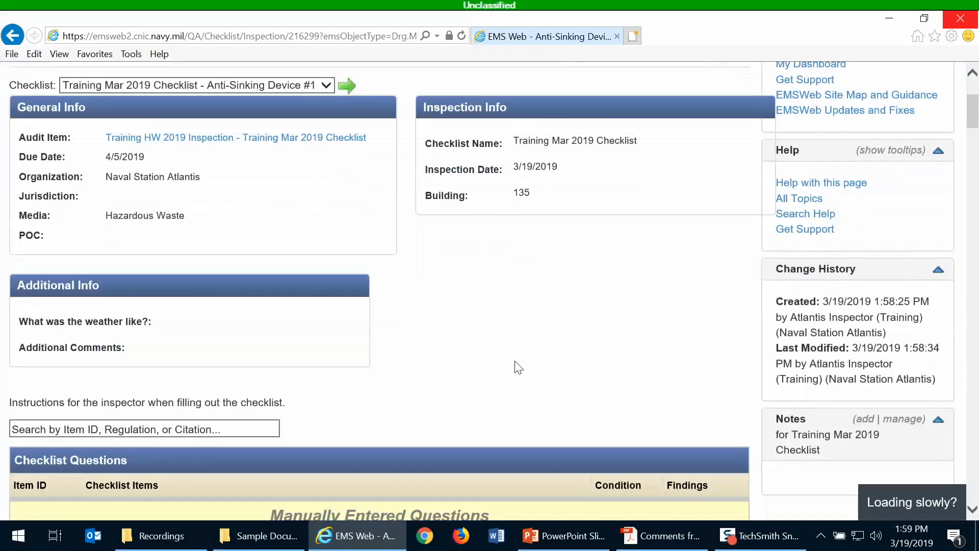
{"action": "scroll", "coordinate": [515, 357], "scroll_direction": "down", "scroll_amount": 3}
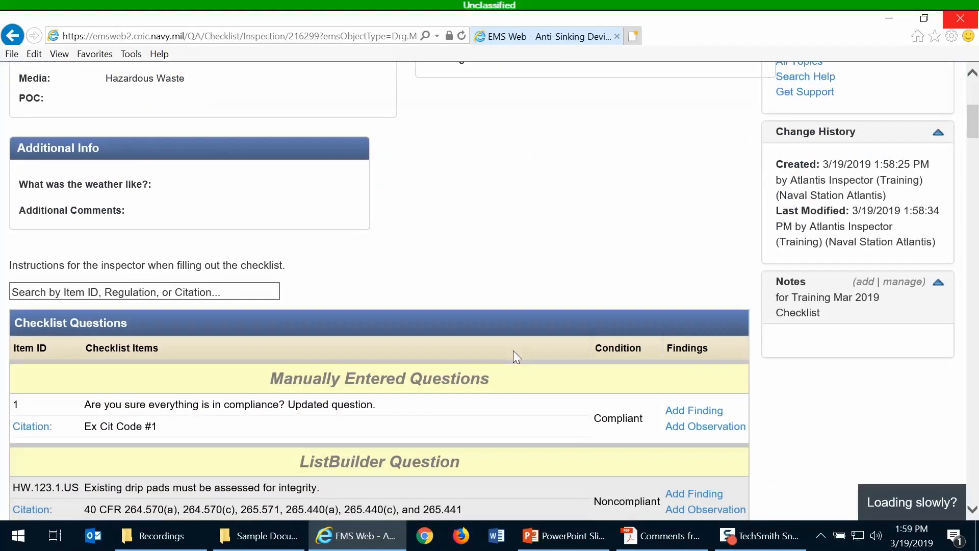
{"action": "scroll", "coordinate": [513, 351], "scroll_direction": "up", "scroll_amount": 5}
{"action": "scroll", "coordinate": [516, 357], "scroll_direction": "up", "scroll_amount": 2}
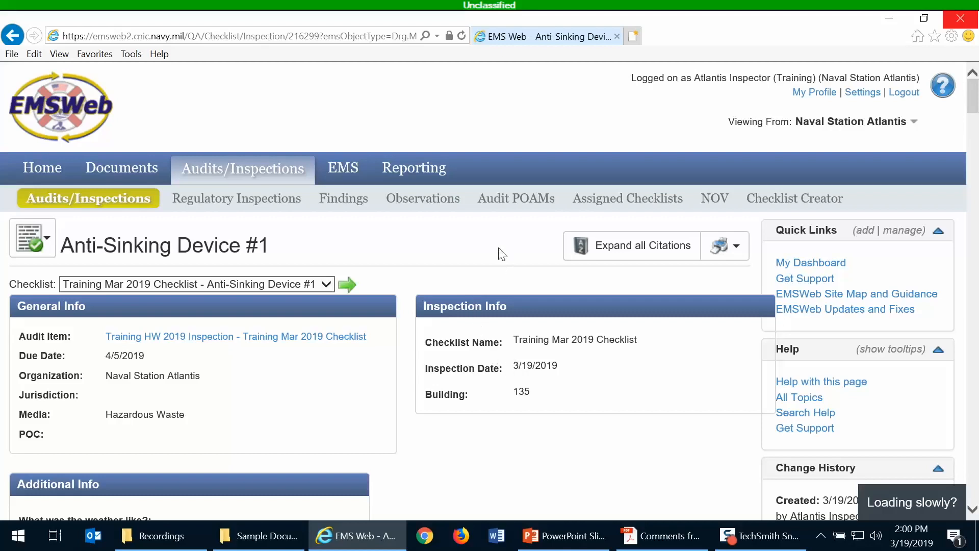
{"action": "scroll", "coordinate": [503, 253], "scroll_direction": "down", "scroll_amount": 4}
{"action": "scroll", "coordinate": [502, 253], "scroll_direction": "up", "scroll_amount": 2}
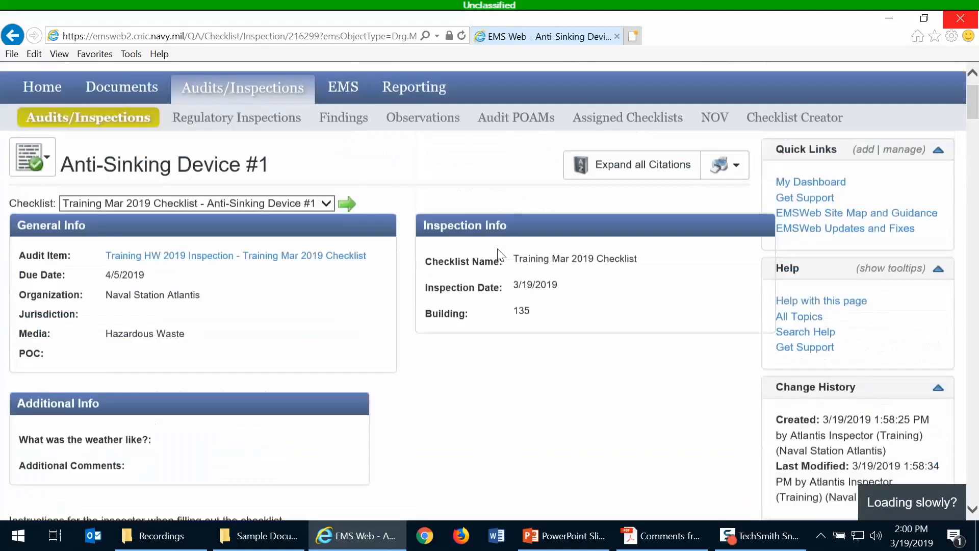
{"action": "scroll", "coordinate": [501, 253], "scroll_direction": "up", "scroll_amount": 1}
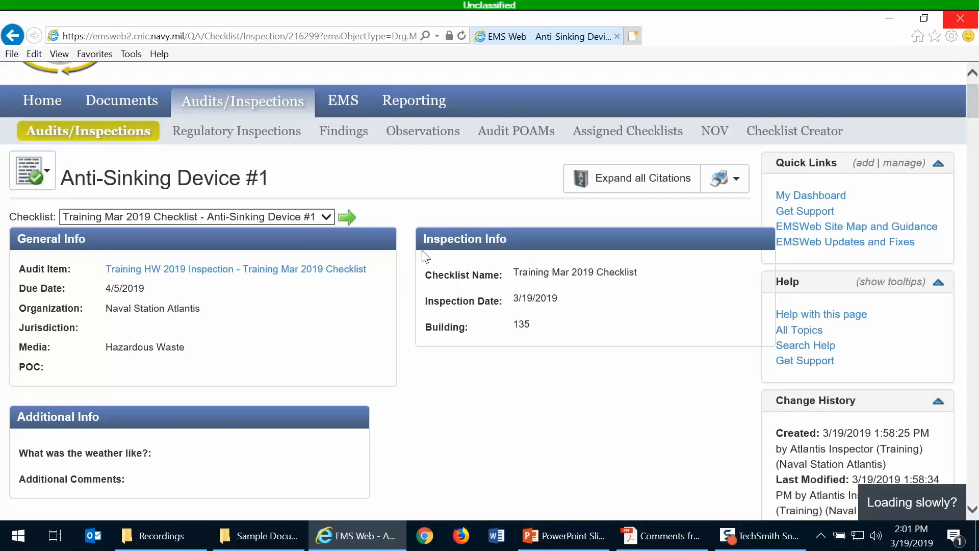
Return to Assigned Checklists, reopen the checklist import page, and look over its instructions and file upload section
{"action": "scroll", "coordinate": [426, 257], "scroll_direction": "up", "scroll_amount": 2}
{"action": "left_click", "coordinate": [609, 208]}
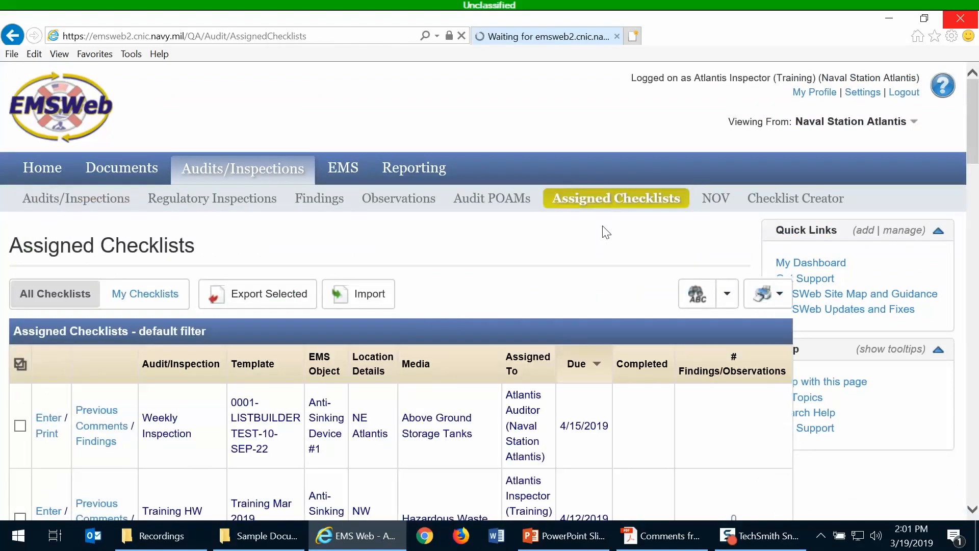
{"action": "left_click", "coordinate": [368, 305]}
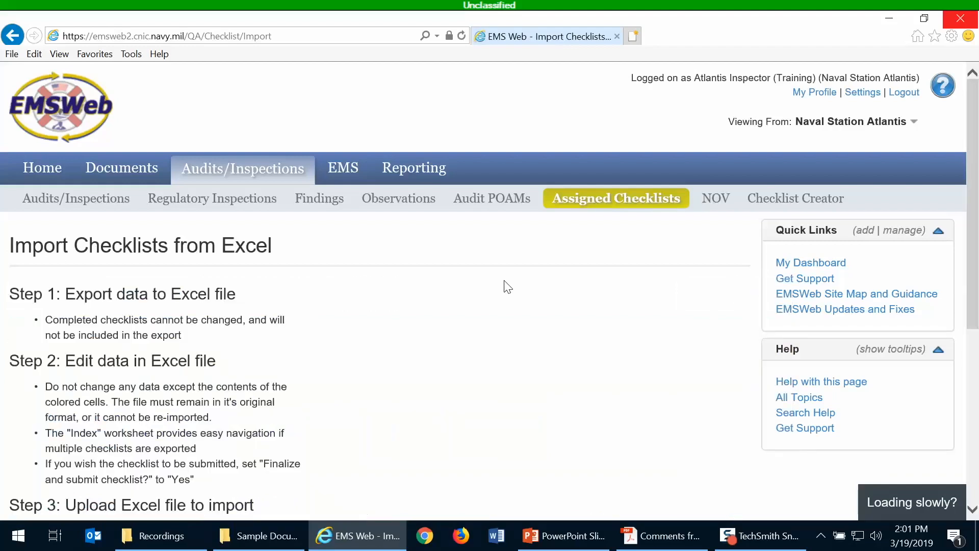
{"action": "scroll", "coordinate": [503, 301], "scroll_direction": "down", "scroll_amount": 4}
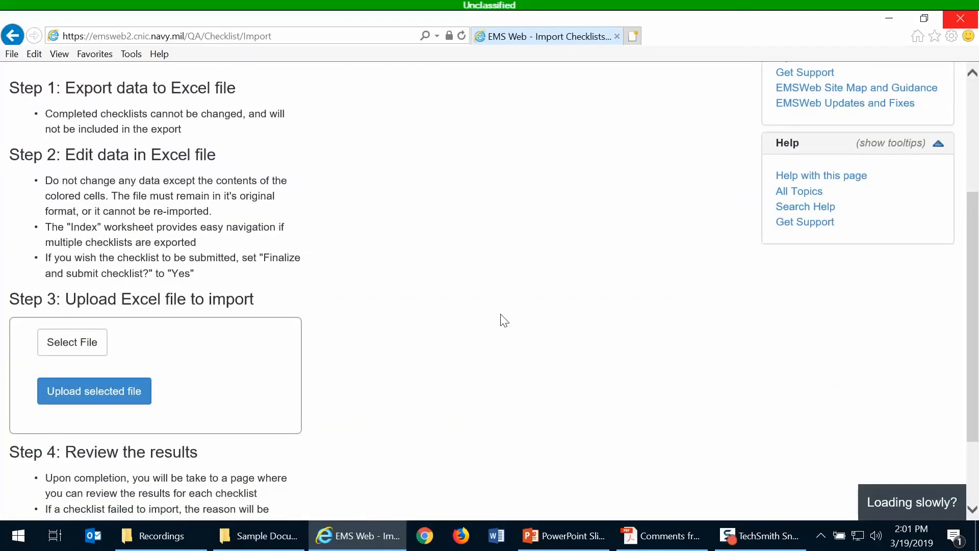
{"action": "scroll", "coordinate": [504, 315], "scroll_direction": "down", "scroll_amount": 2}
{"action": "scroll", "coordinate": [508, 313], "scroll_direction": "up", "scroll_amount": 3}
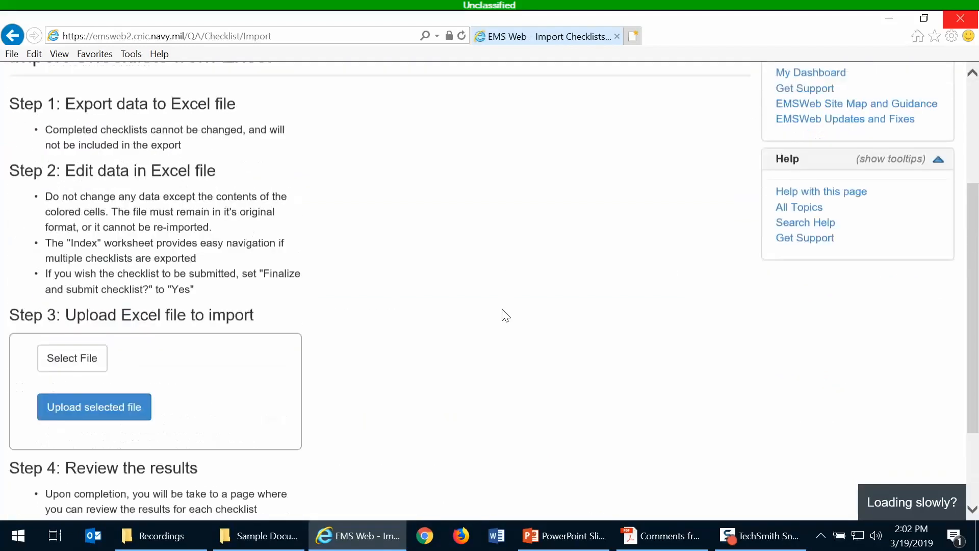